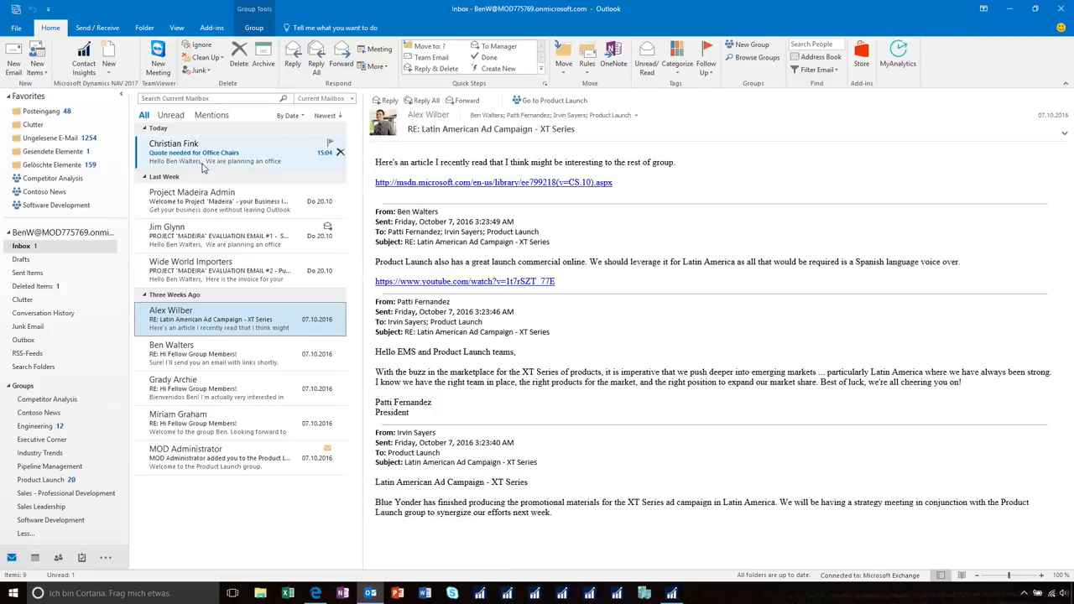
Step: Open the "Quote needed for Office Chairs" email and create a new sales quote for Coho Winery from the Dynamics NAV add-in
left_click(201, 167)
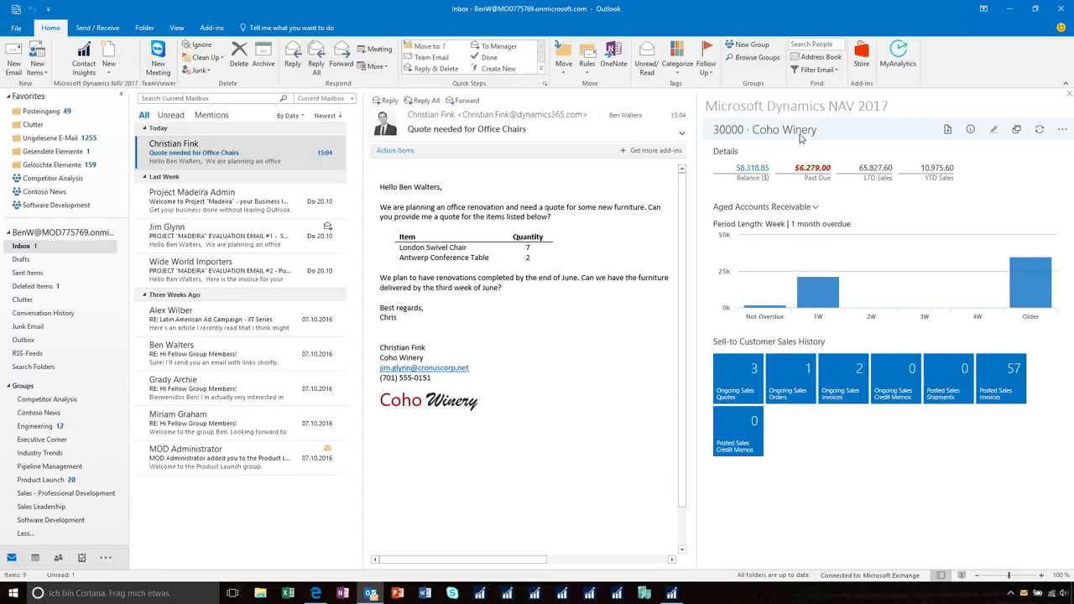
mouse_move(814, 288)
mouse_move(963, 254)
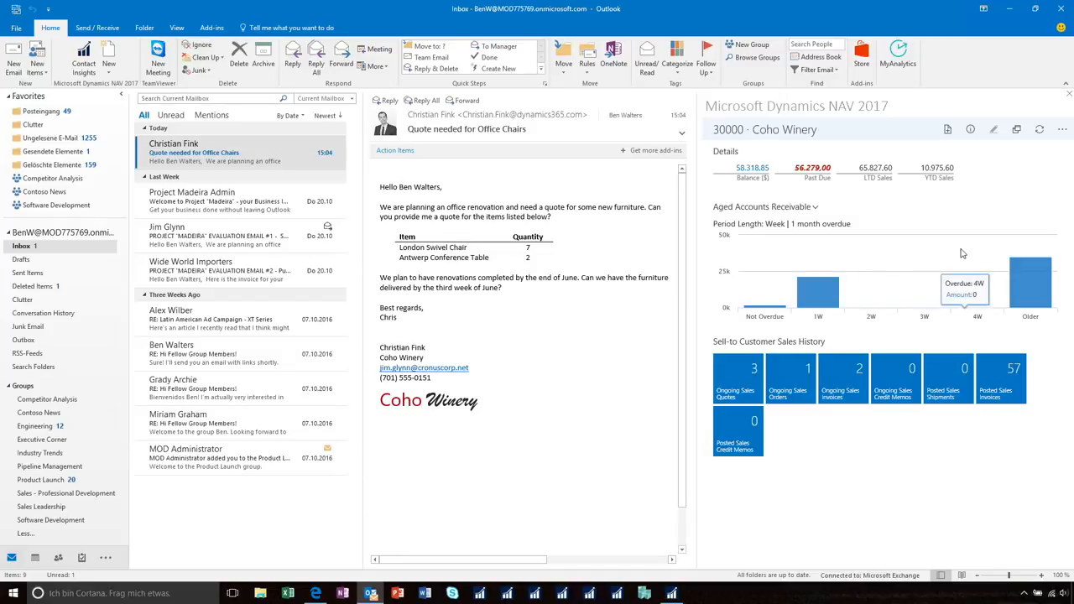
left_click(949, 133)
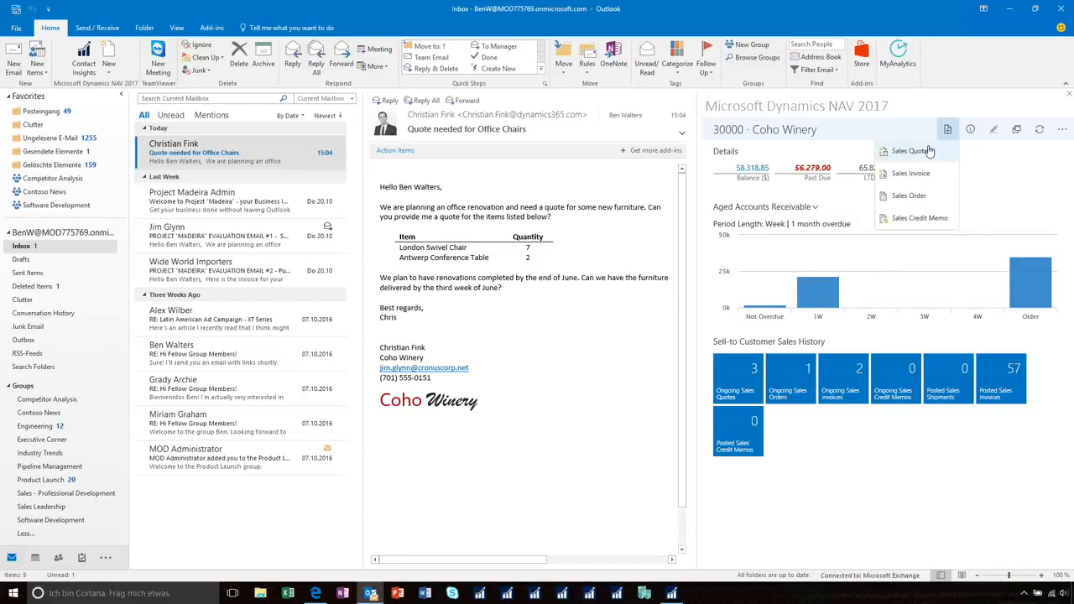
left_click(925, 148)
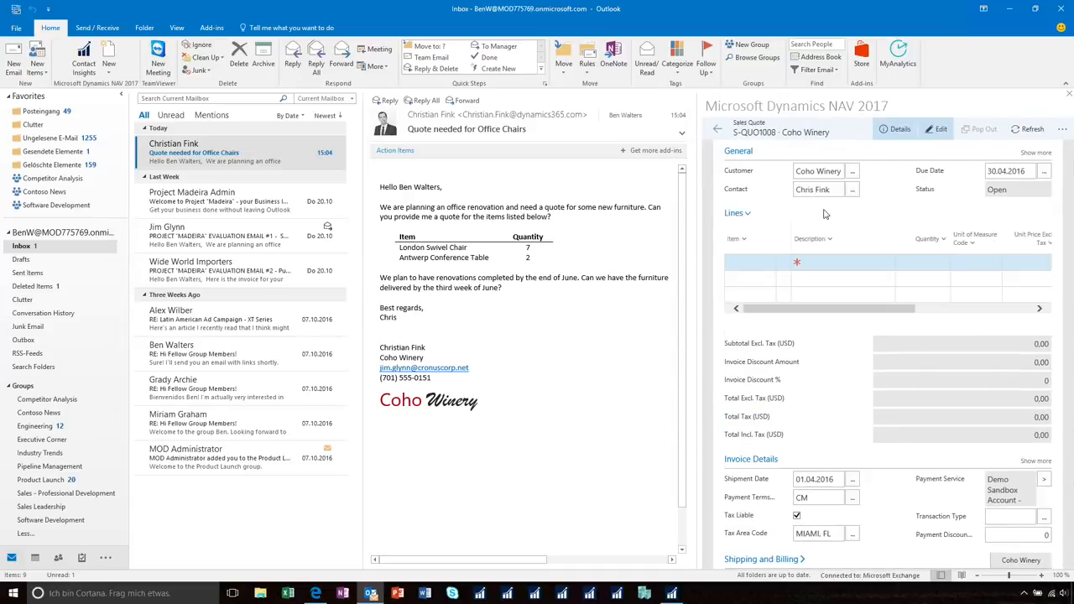
Step: Add a quote line for the blue LONDON Swivel Chair with a quantity of 7
left_click(826, 265)
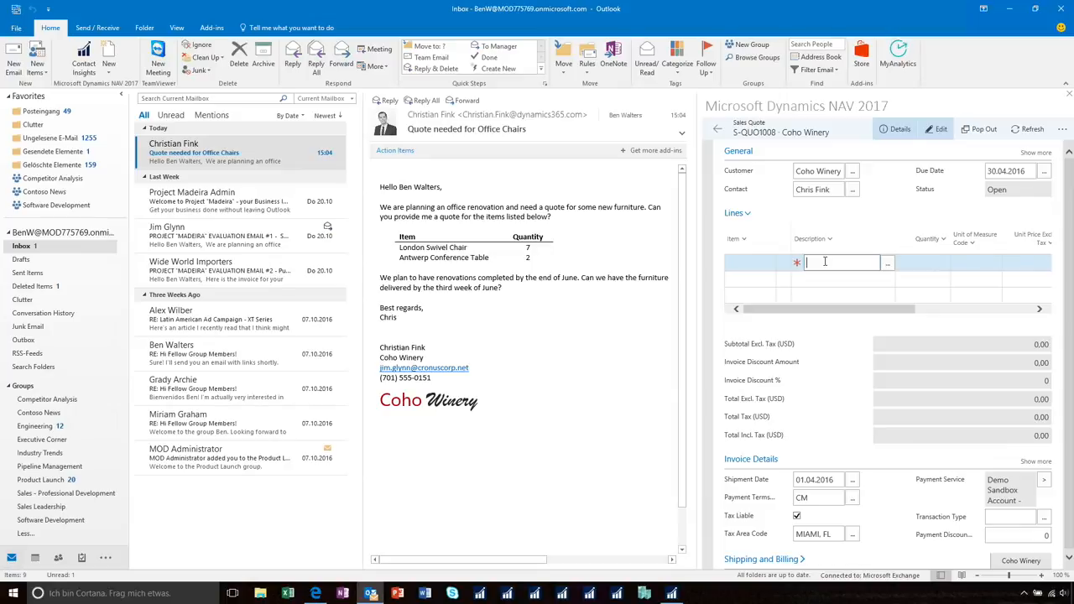
type("london")
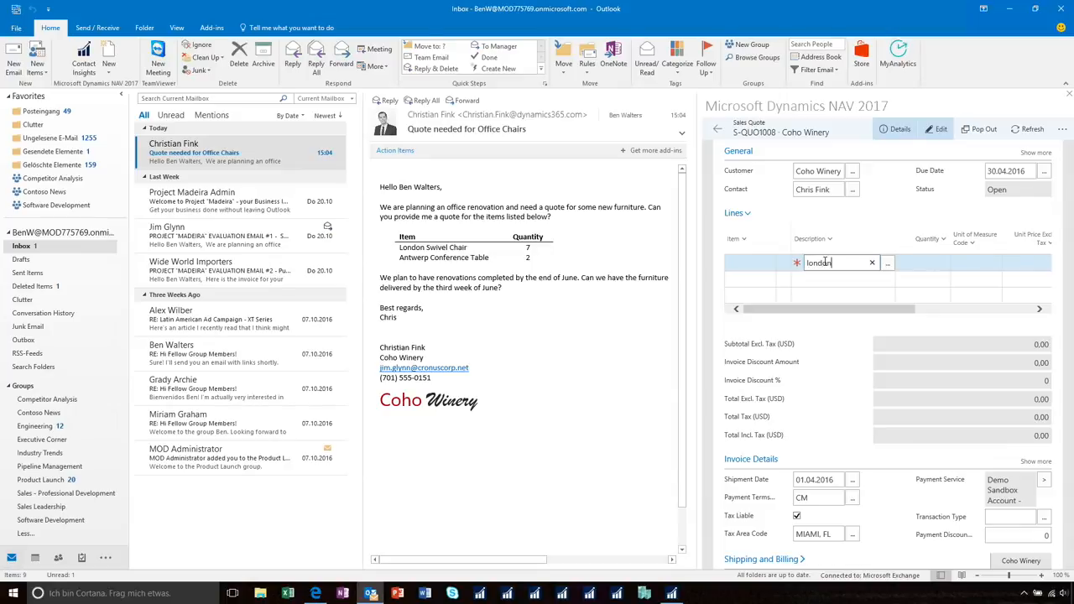
key("Tab")
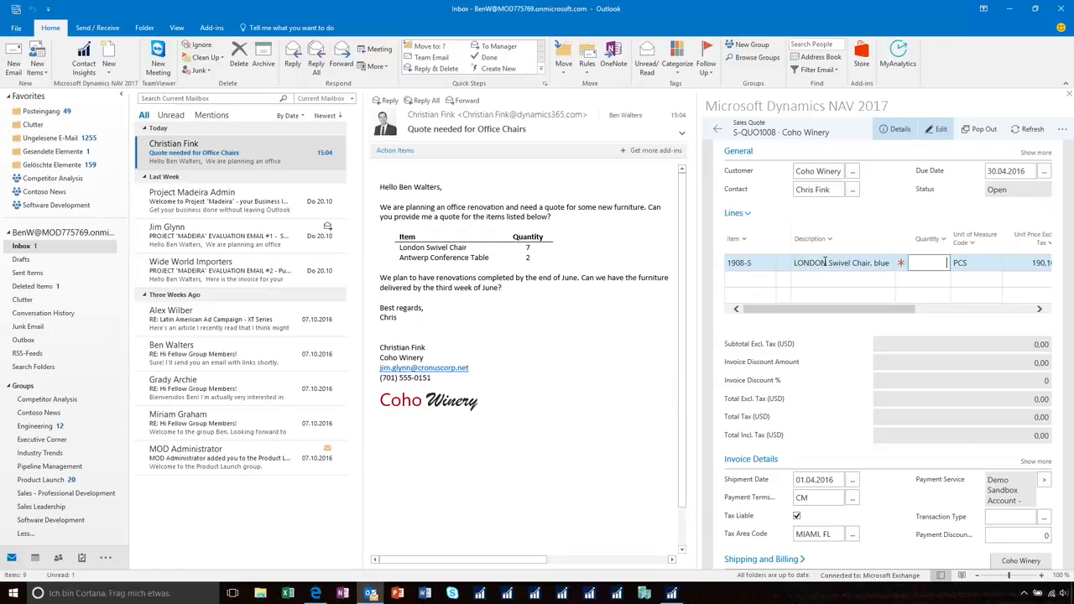
type("7")
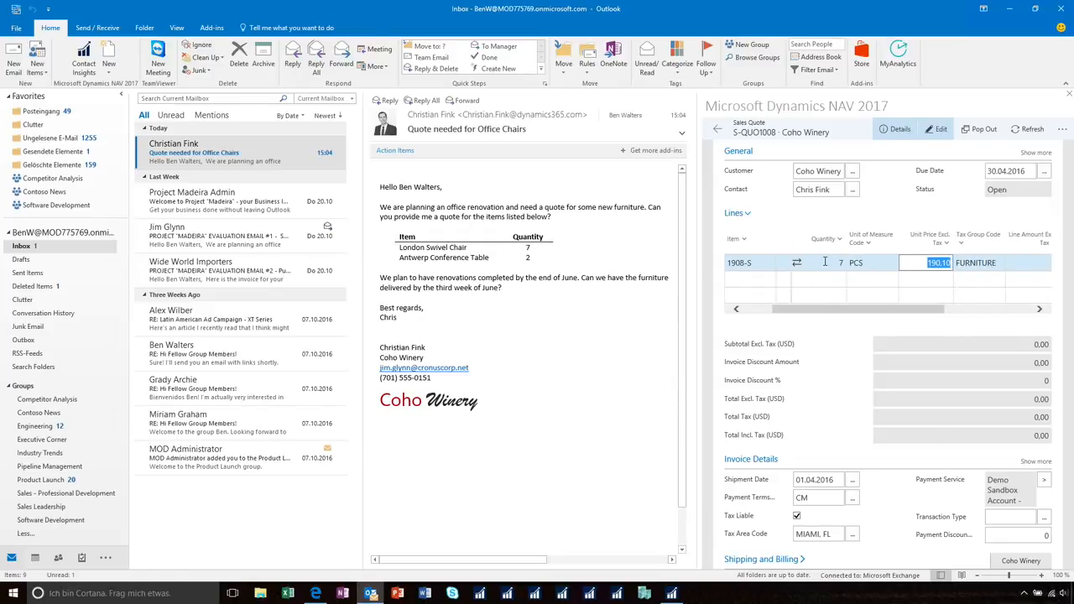
Step: Add a second quote line for the ANTWERP Conference Table with a quantity of 2
left_click(824, 279)
type("antwerp")
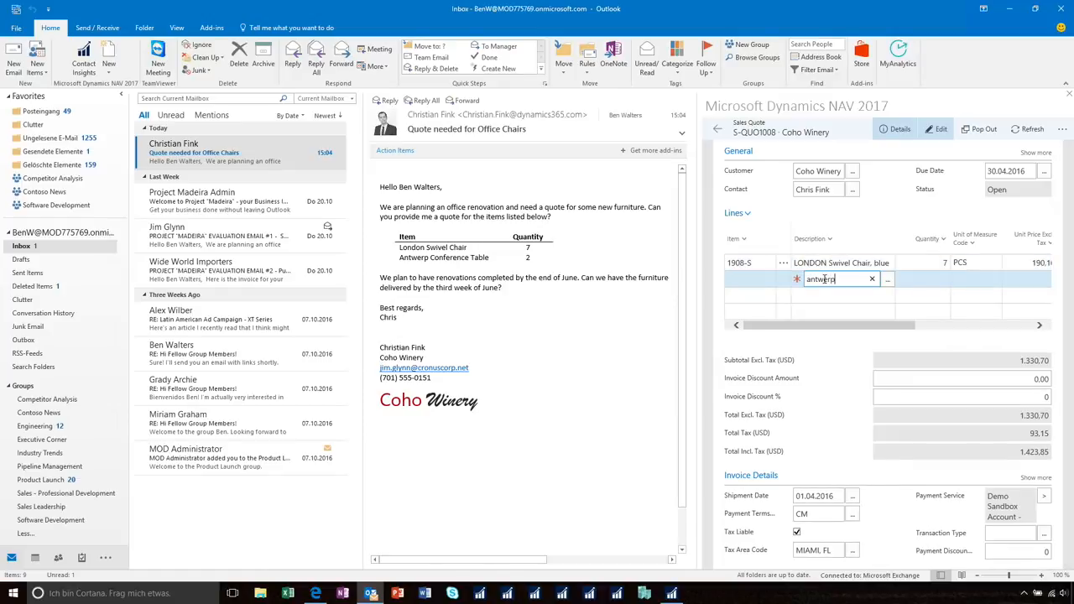
key("Tab")
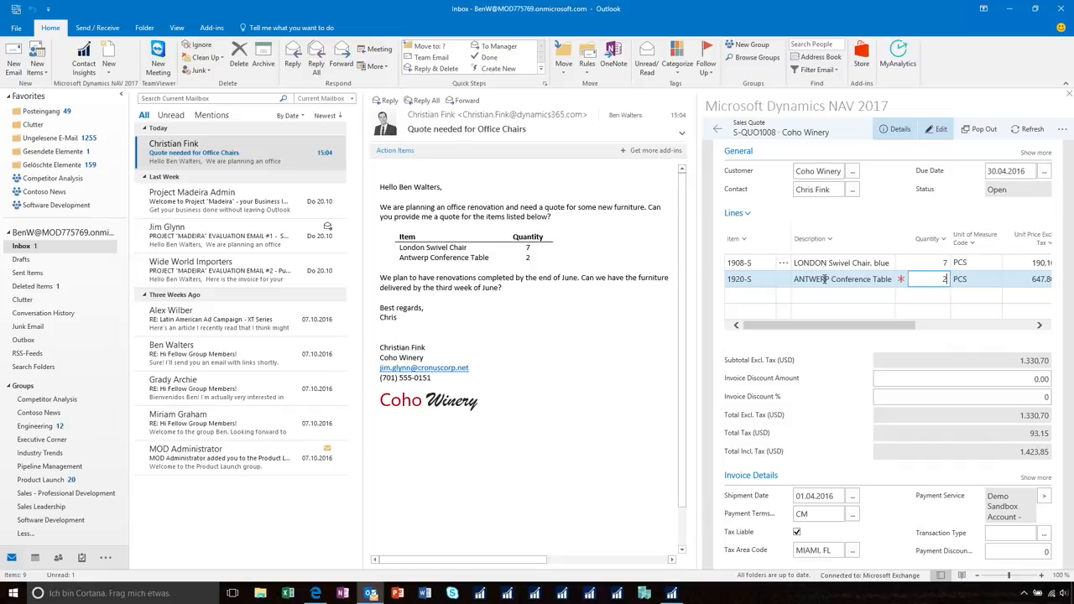
key("Tab")
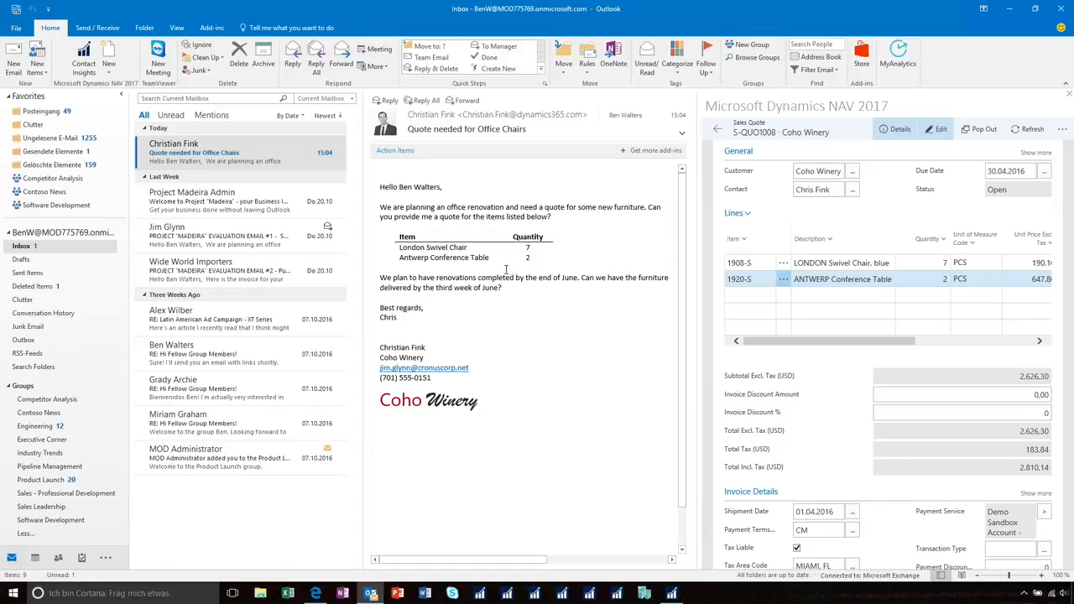
Step: Send the sales quote to the customer by email, checking the attached PDF before sending the reply
left_click(1061, 134)
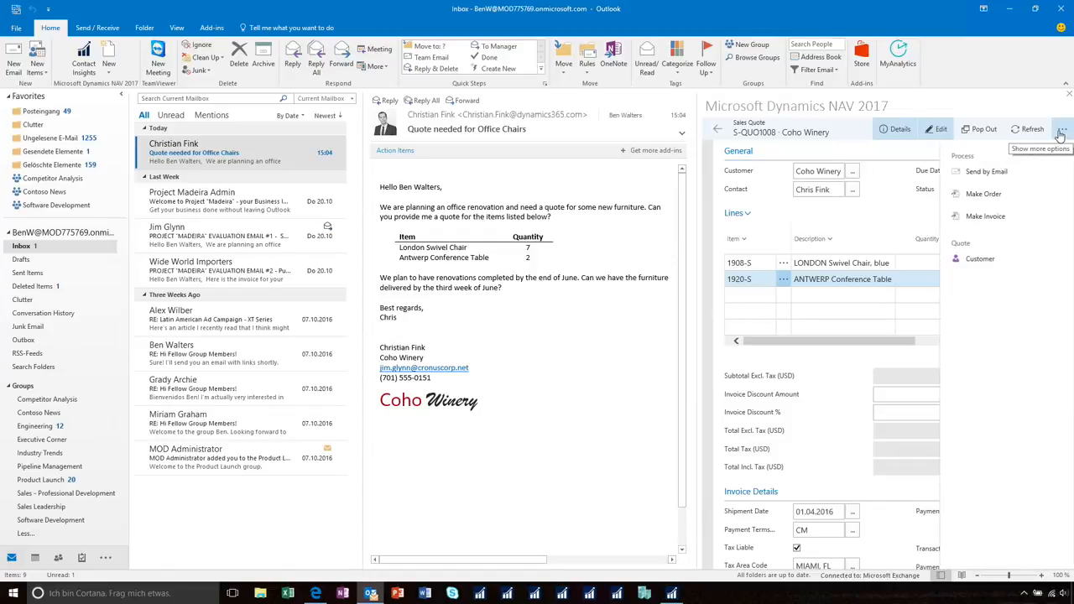
left_click(984, 172)
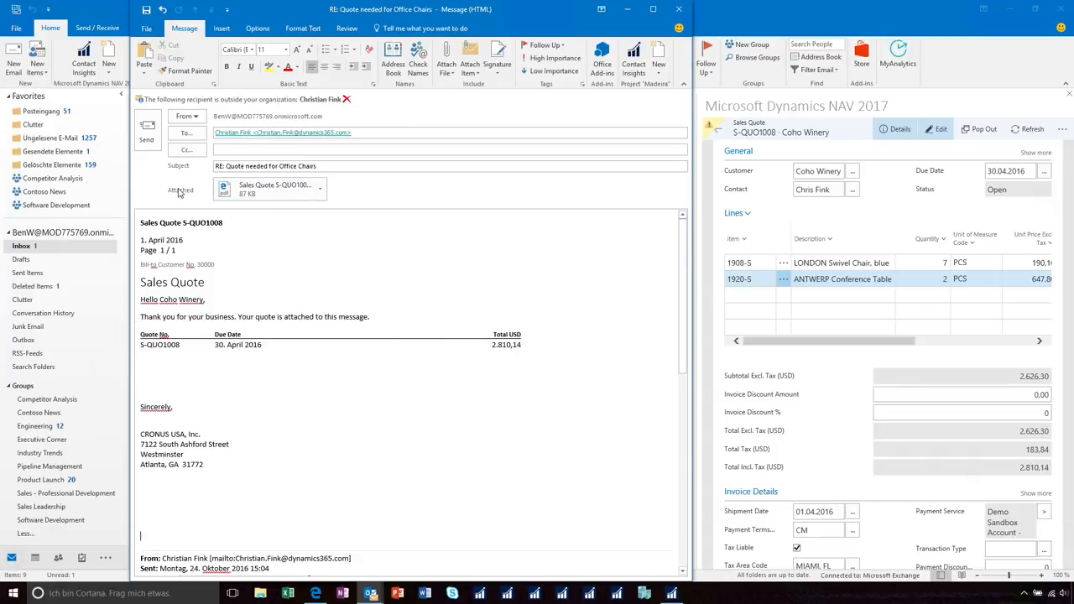
double_click(247, 195)
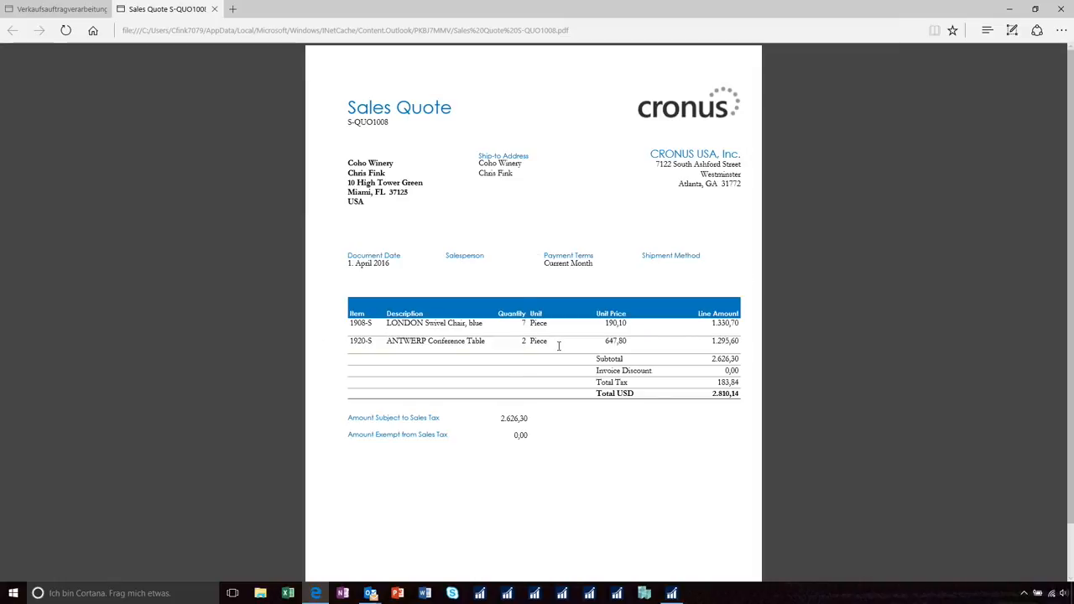
left_click(1010, 9)
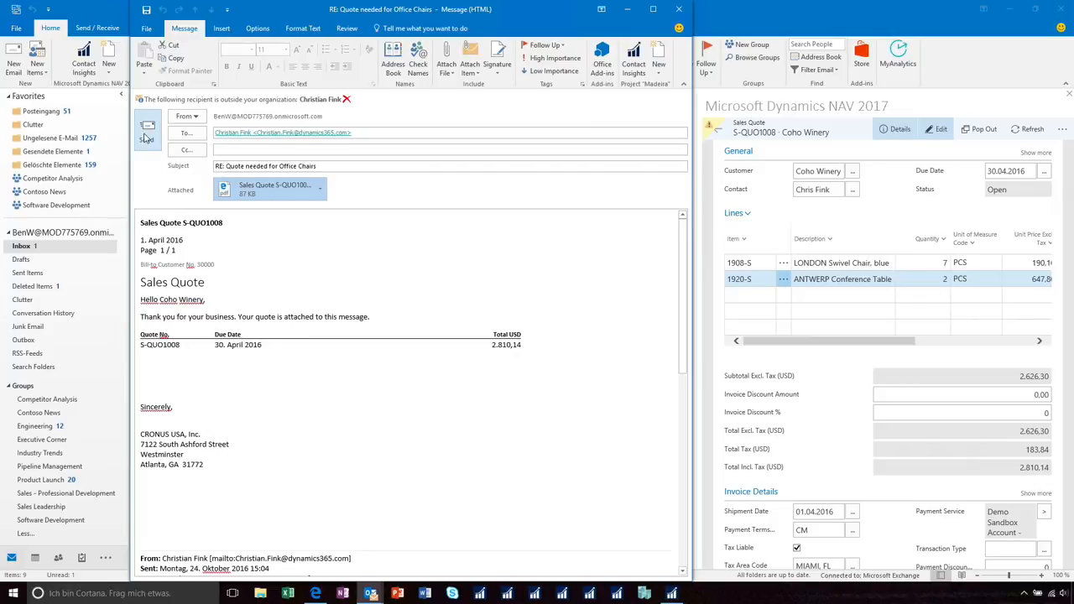
left_click(146, 137)
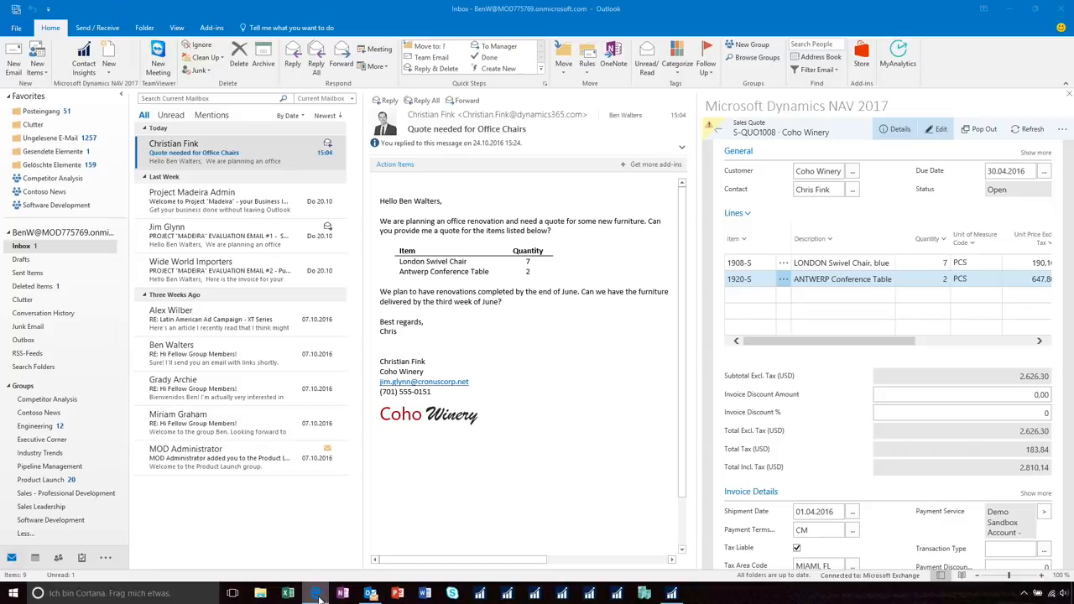
Step: Switch to the Edge browser, close the quote PDF and open the Items list in the Dynamics NAV web client
mouse_move(317, 596)
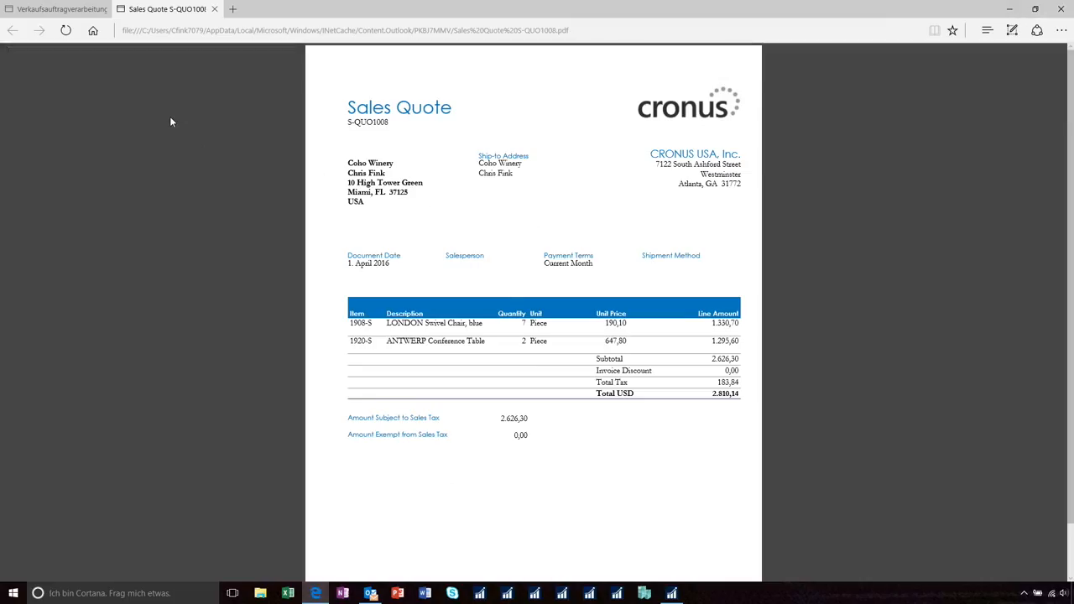
left_click(214, 9)
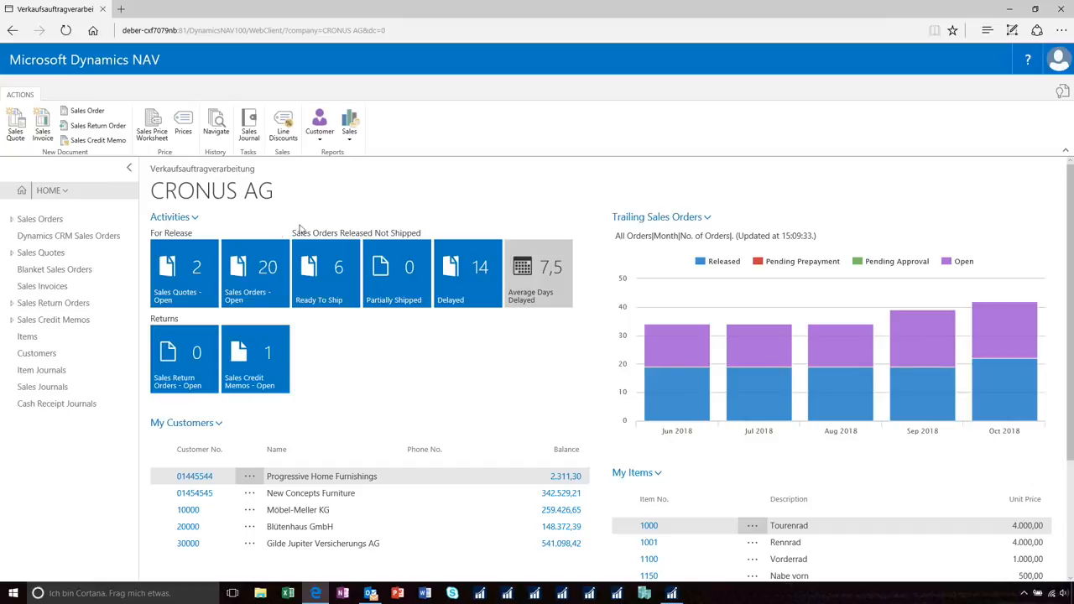
left_click(26, 340)
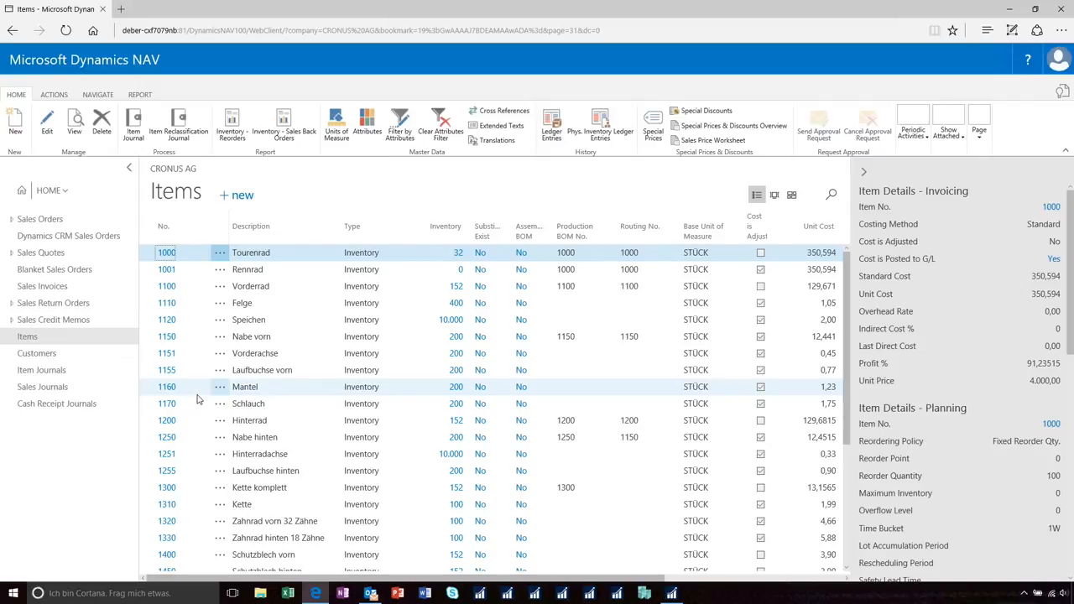
Step: Display the items as large picture tiles and browse down to the furniture items
left_click(775, 196)
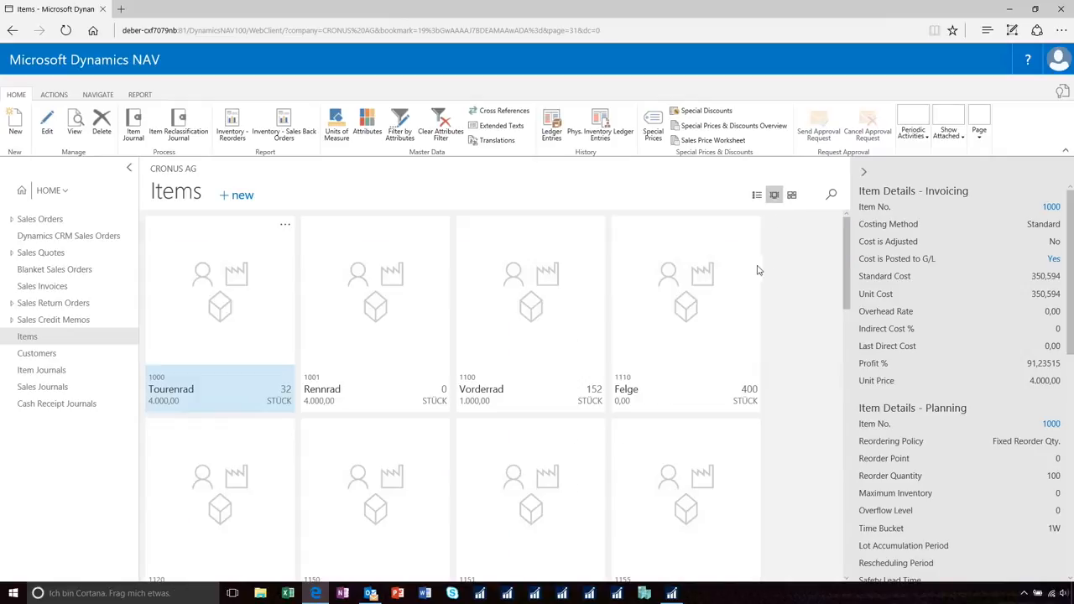
left_click_drag(848, 265, 851, 440)
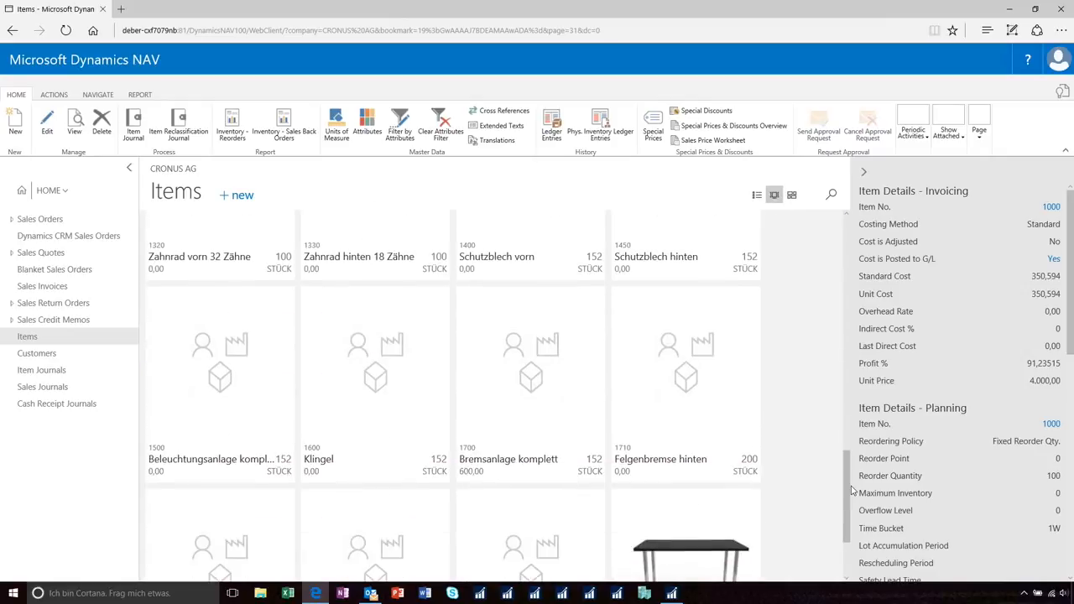
scroll(758, 455, "down", 4)
scroll(758, 458, "down", 3)
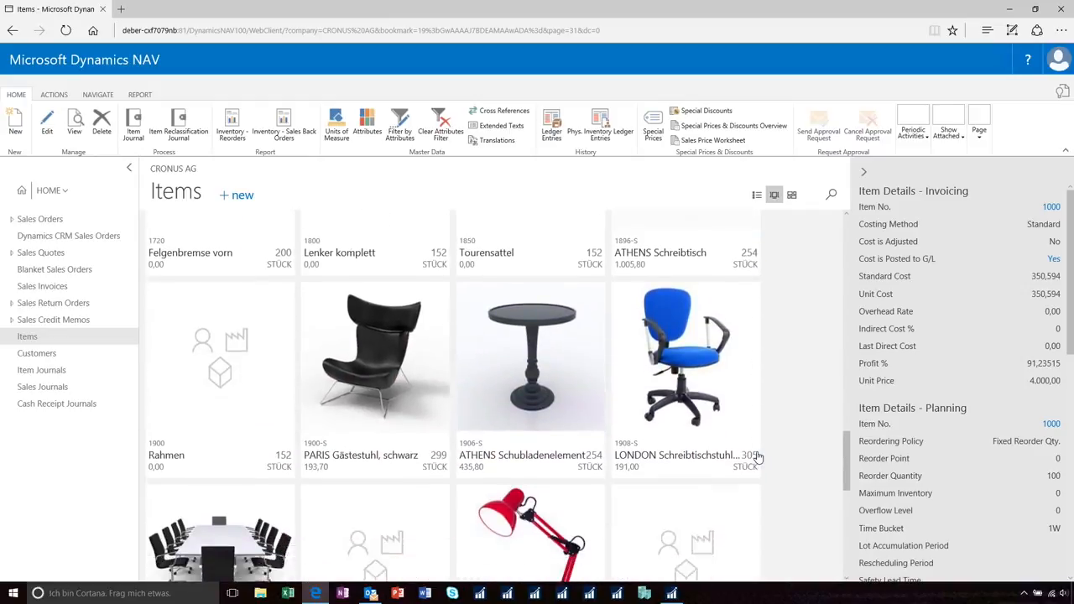
scroll(758, 458, "down", 2)
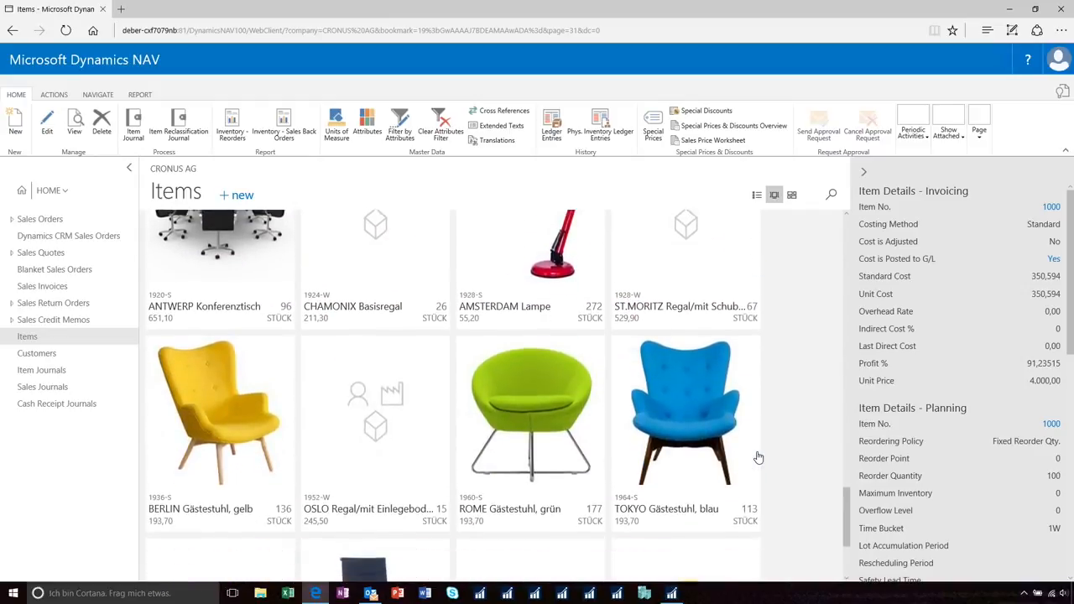
Step: Display the items as small tiles, and examine the item card of 1908-S LONDON Schreibtischstuhl, blau before closing it
left_click(792, 195)
scroll(713, 344, "down", 10)
scroll(713, 338, "up", 9)
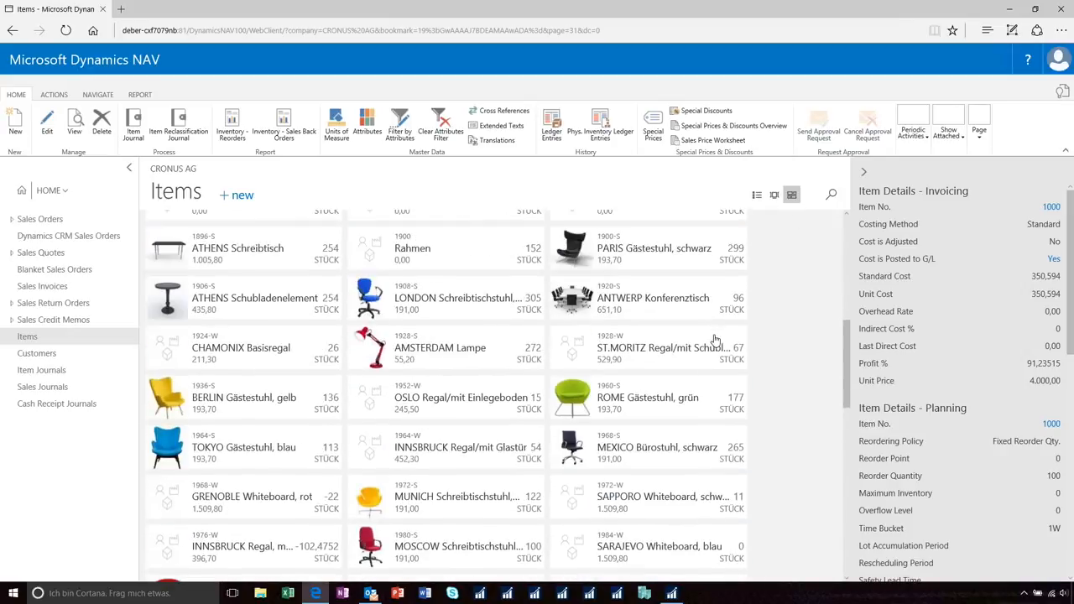
scroll(713, 338, "down", 1)
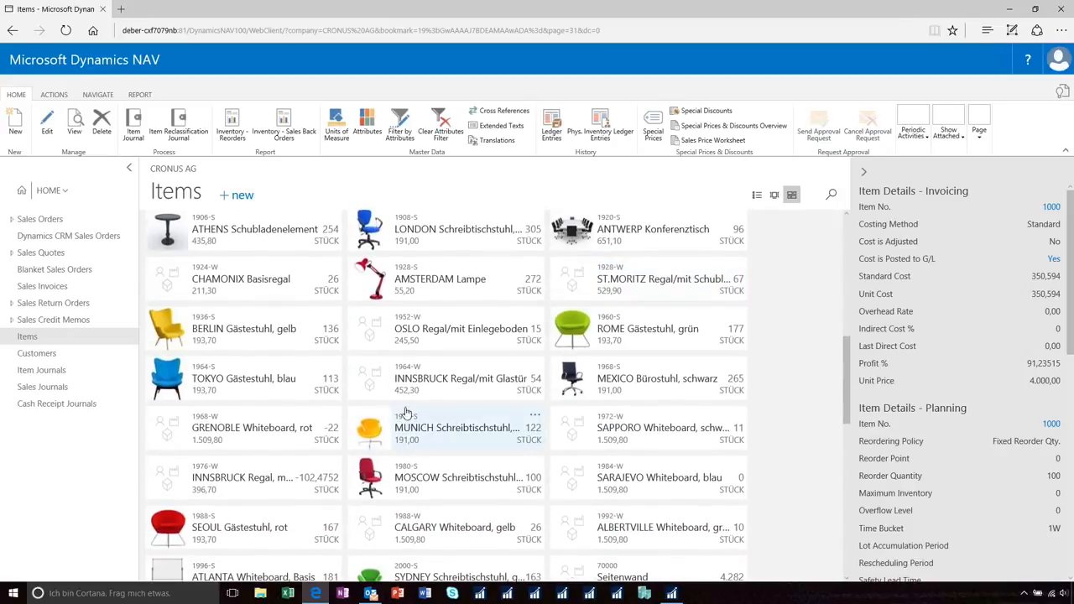
scroll(402, 288, "up", 1)
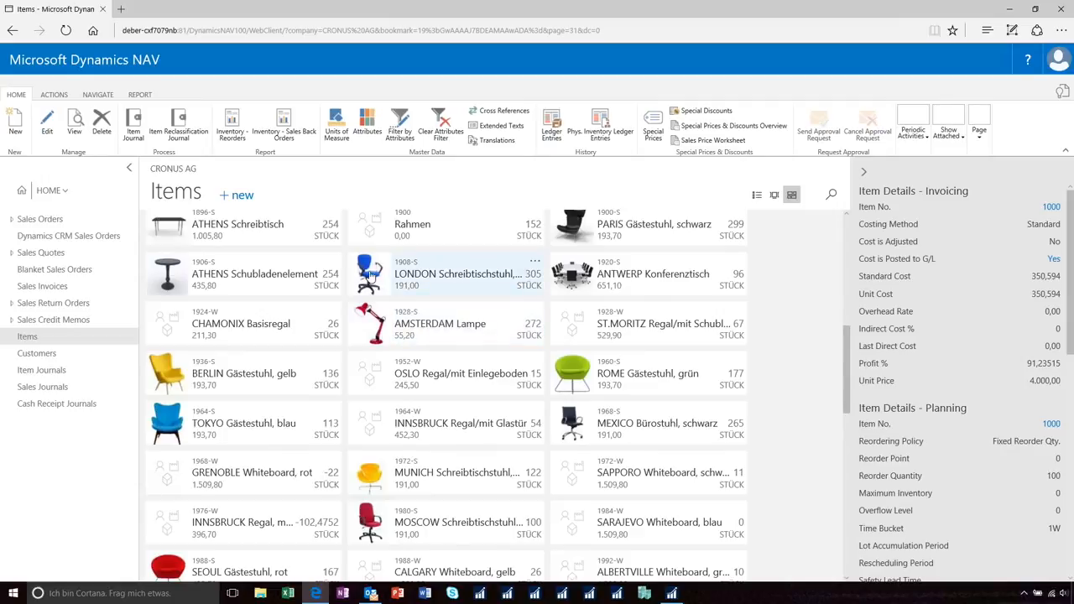
left_click(378, 276)
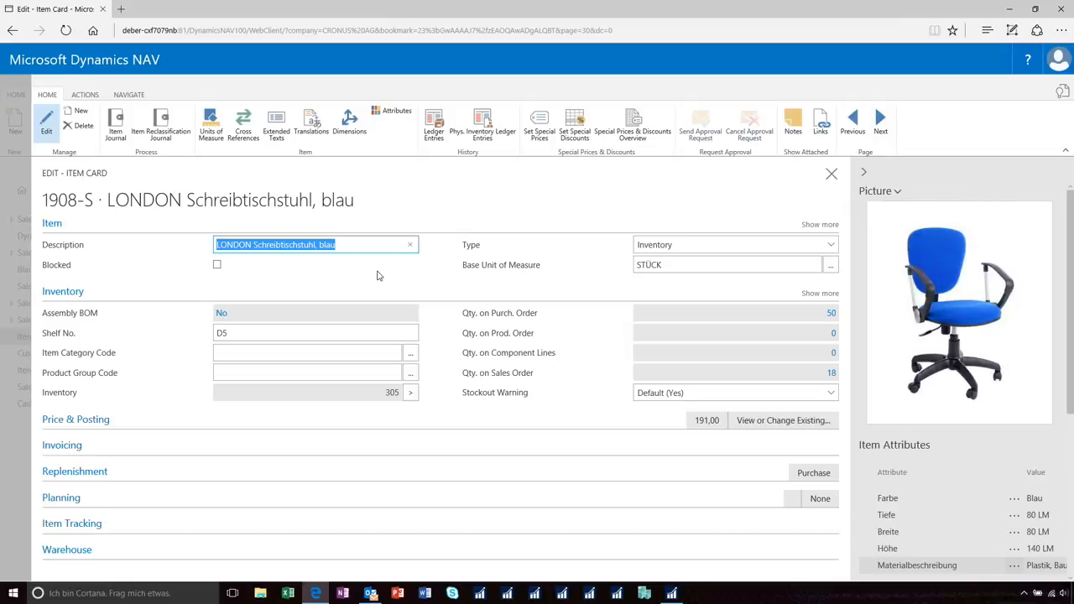
left_click(832, 174)
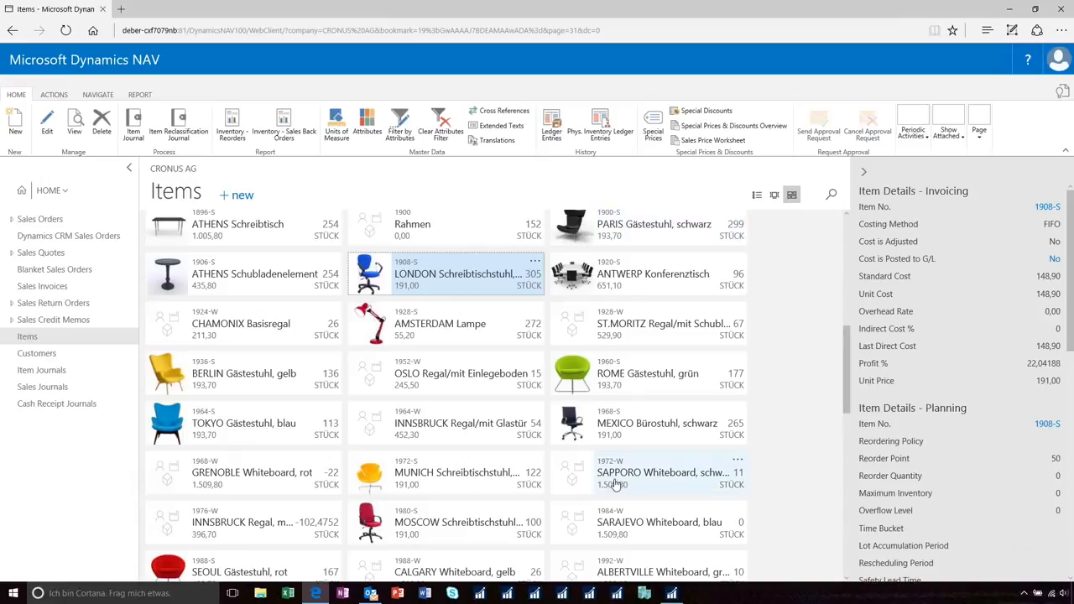
Step: Switch to the Dynamics NAV Windows client and open the item card of 1900-S PARIS Gästestuhl, schwarz from the Items list
mouse_move(672, 594)
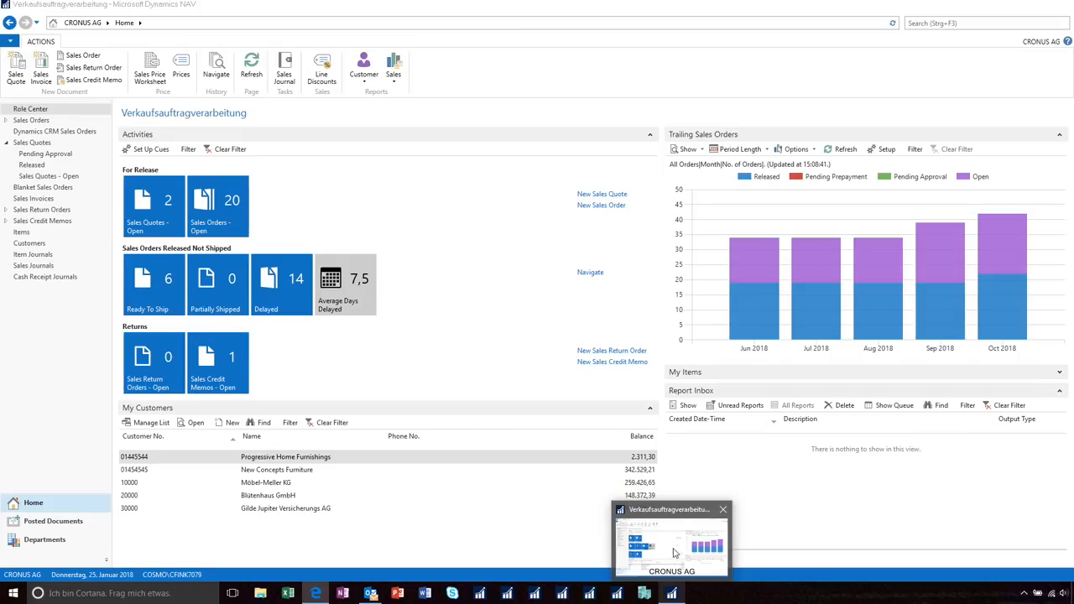
left_click(675, 553)
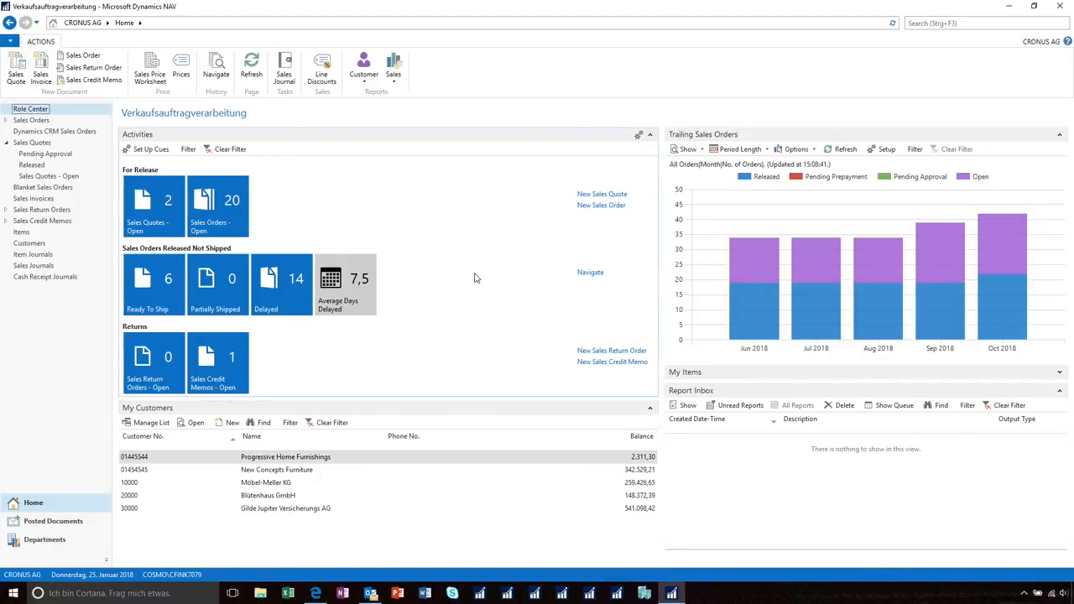
left_click(52, 235)
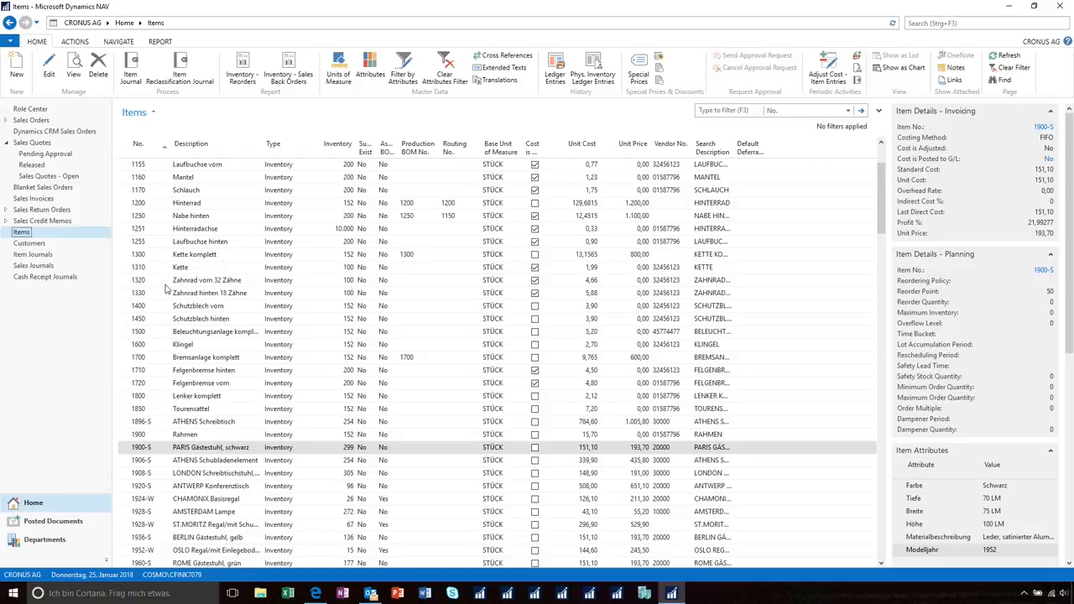
double_click(220, 451)
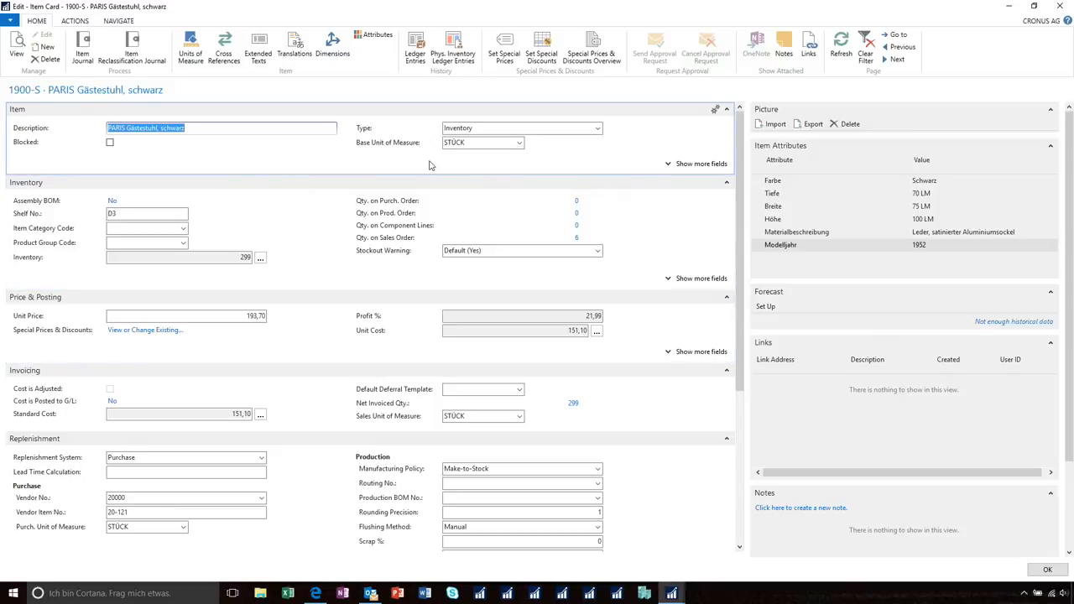
Step: Open the item's attribute values and create a new item attribute named Color for the empty row after Tiefe
left_click(375, 39)
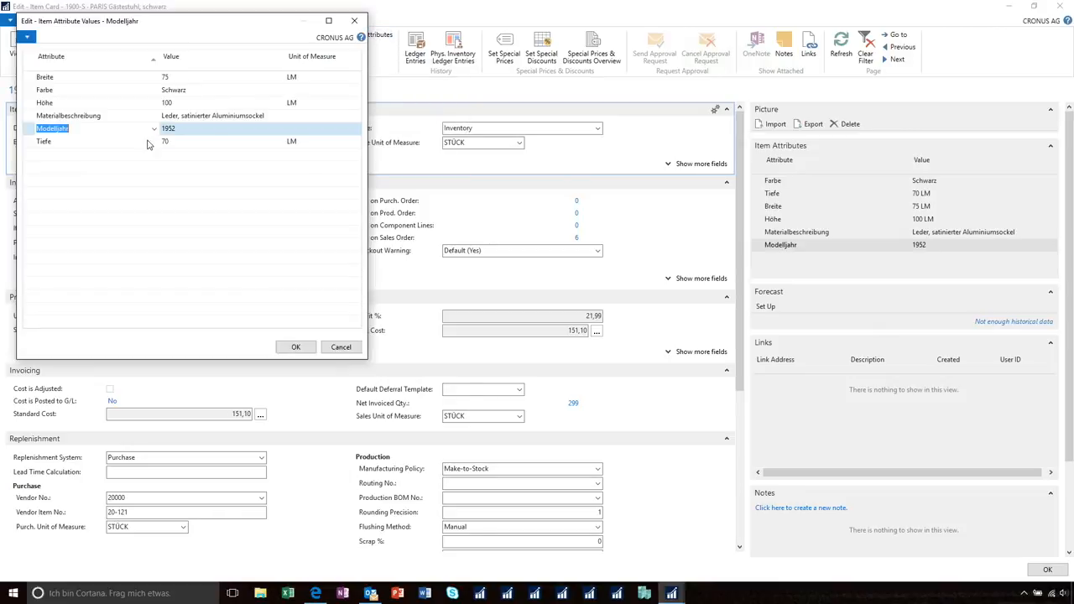
left_click(90, 154)
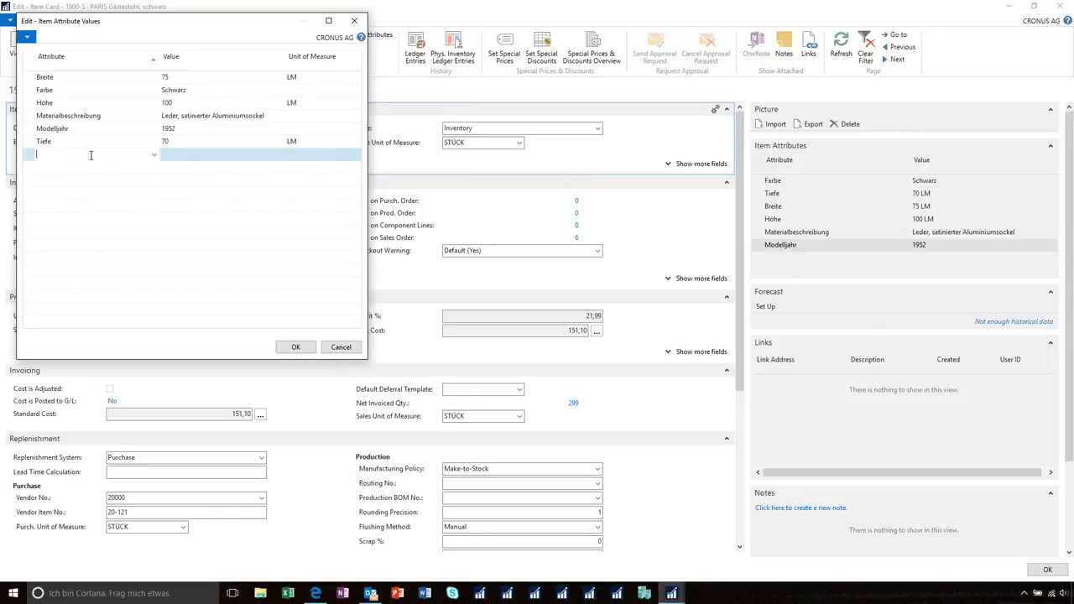
left_click(154, 156)
left_click(45, 284)
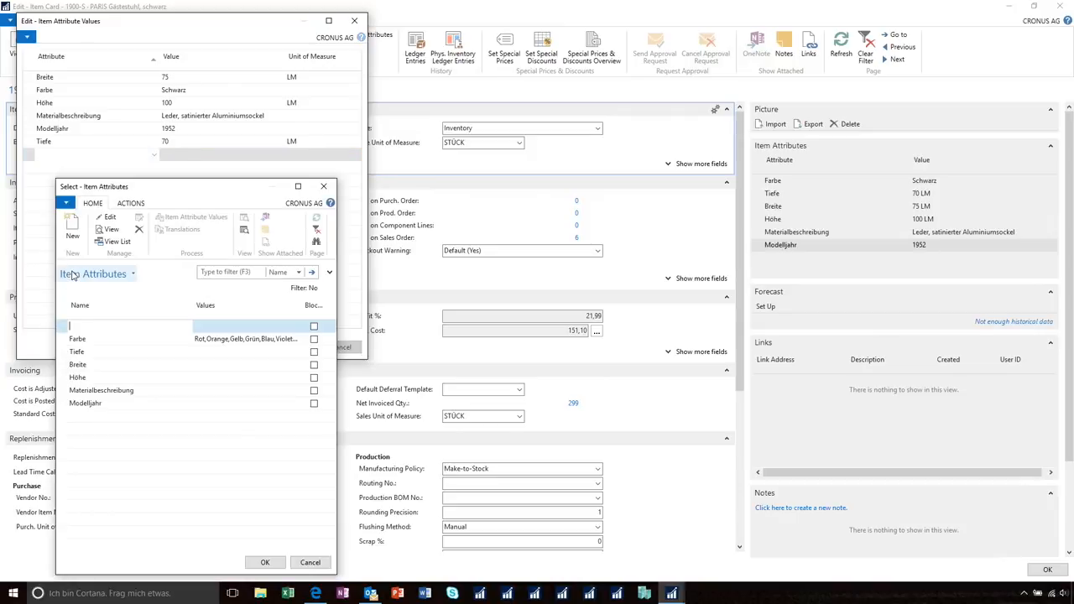
type("Color")
key("Tab")
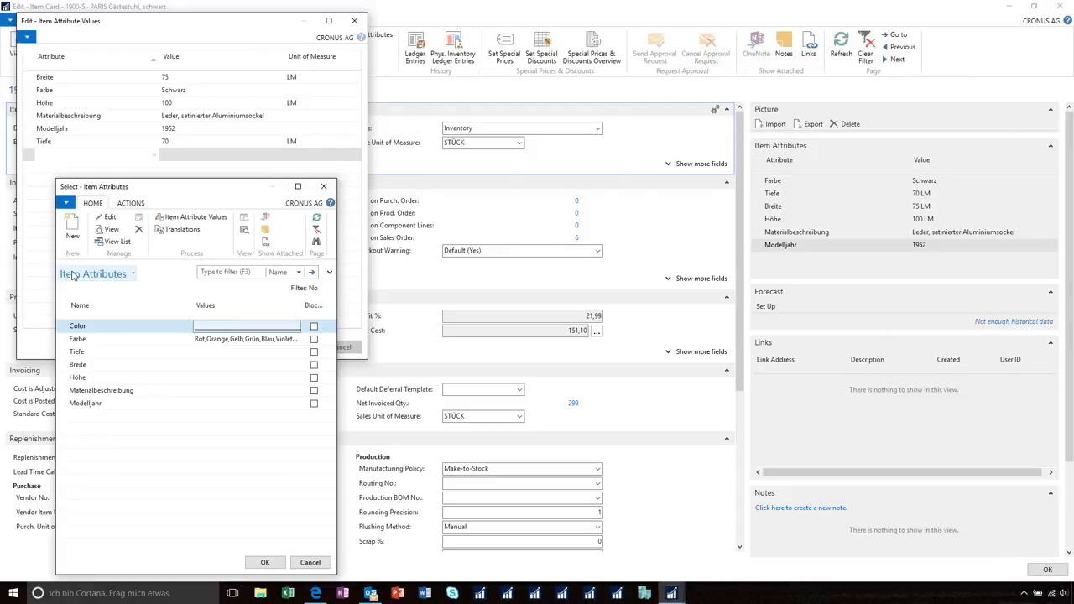
Step: Define Red, Green and Blue as the values of the Color attribute and add the attribute to the item
left_click(220, 330)
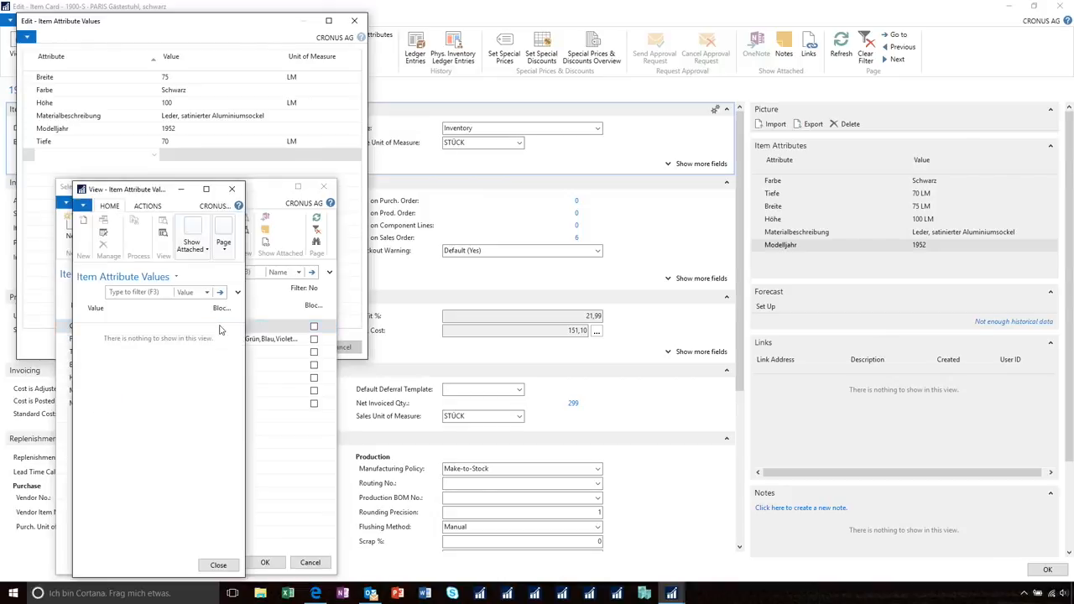
left_click(81, 220)
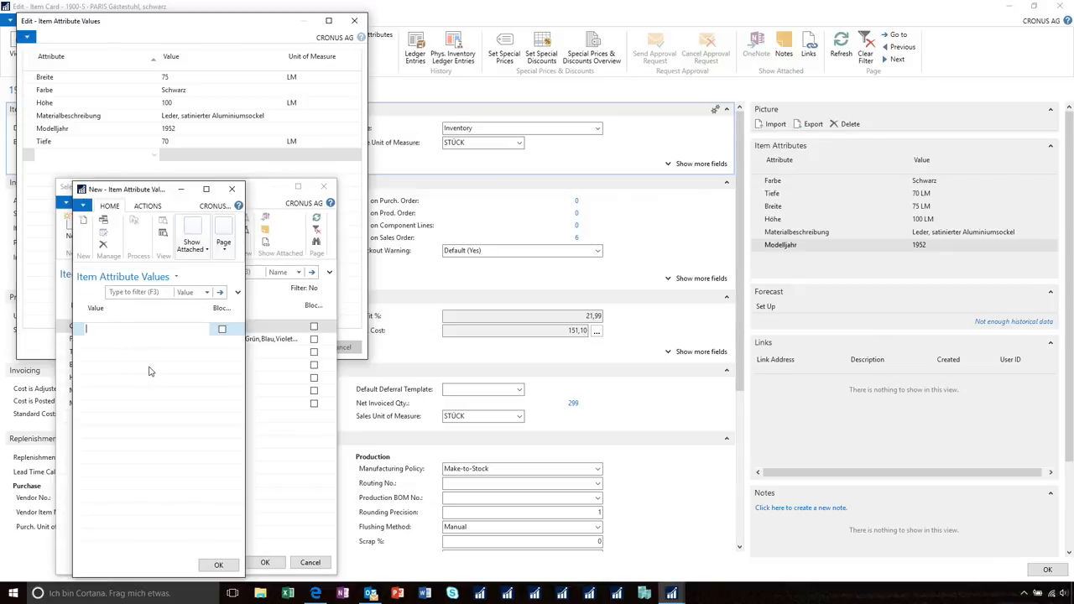
type("Red")
left_click(137, 342)
type("Green")
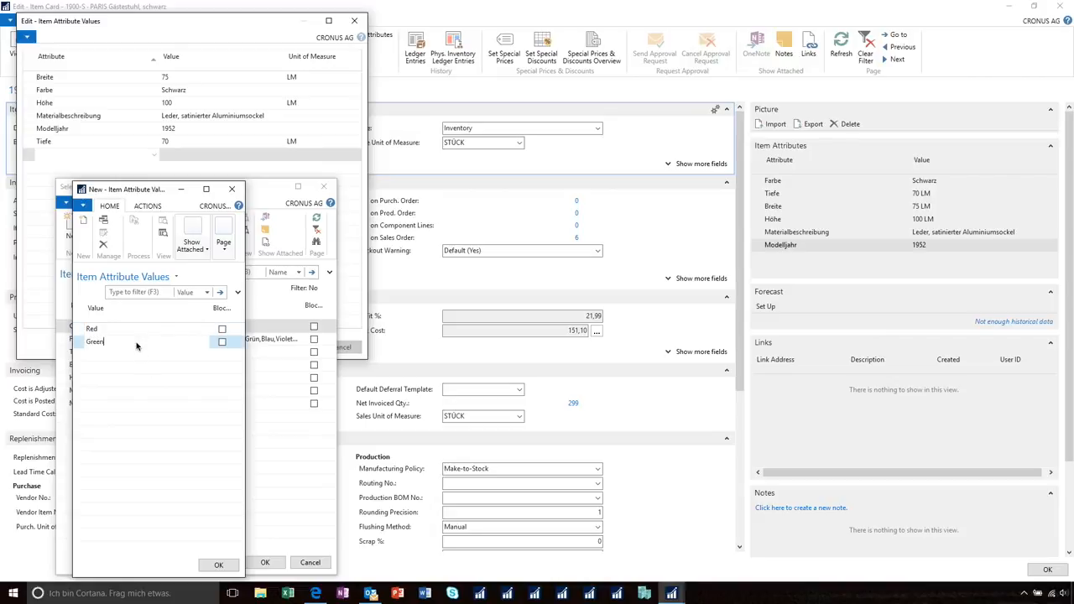
left_click(133, 355)
type("Blue")
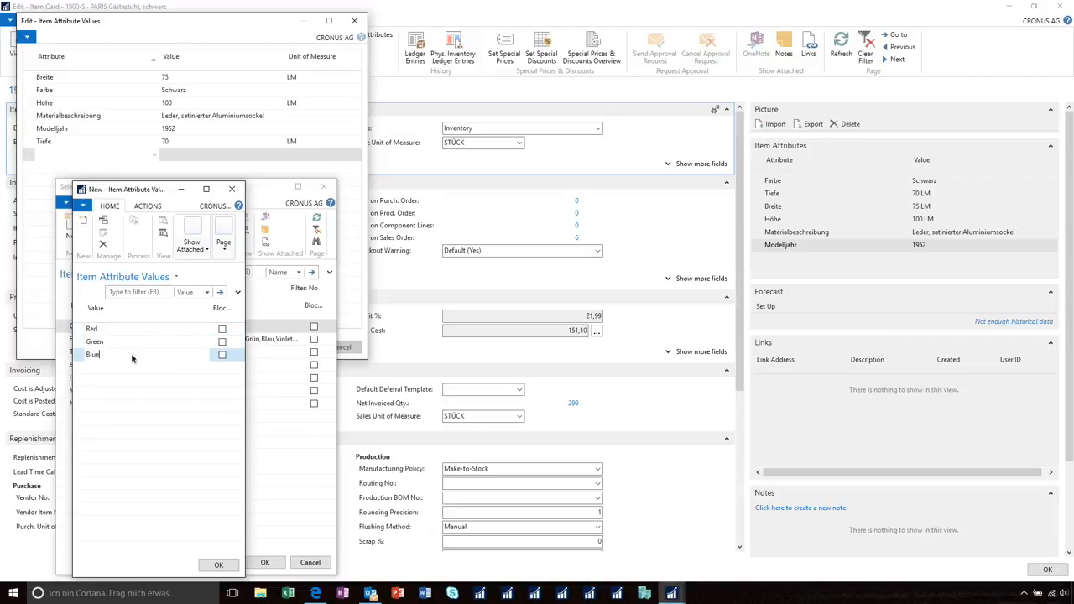
left_click(214, 561)
left_click(263, 563)
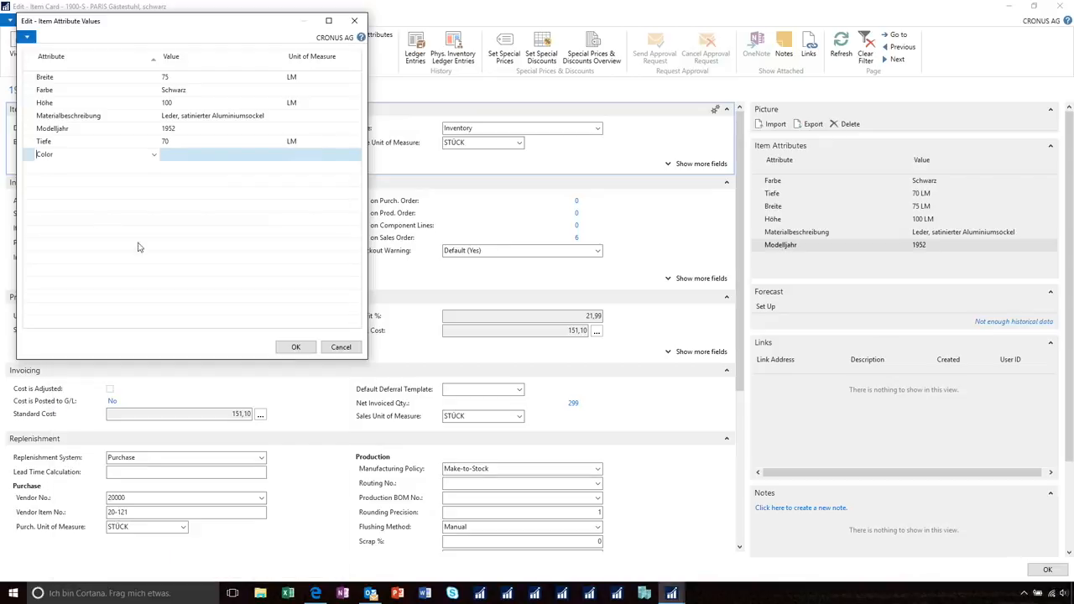
Step: Set the item's Color attribute to Green, save the attribute values and close the item card
left_click(235, 160)
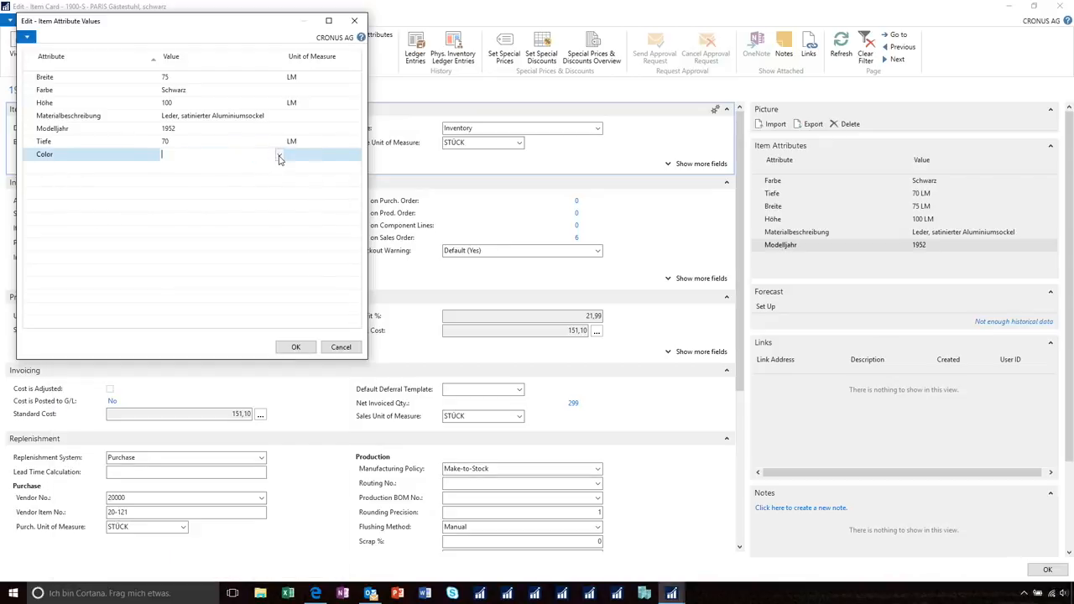
left_click(279, 154)
left_click(176, 205)
left_click(296, 347)
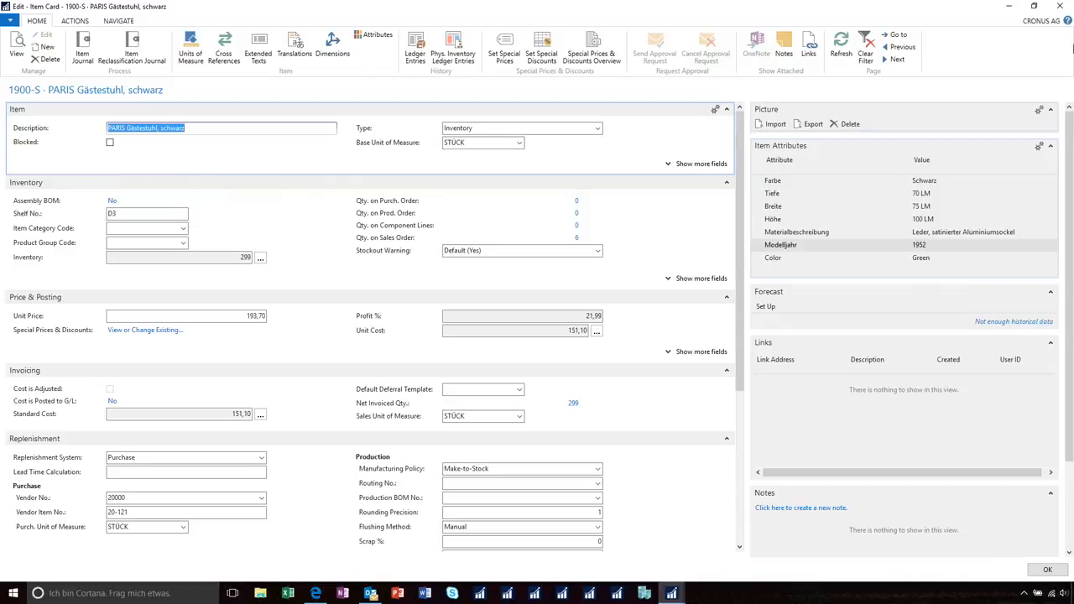
left_click(1060, 7)
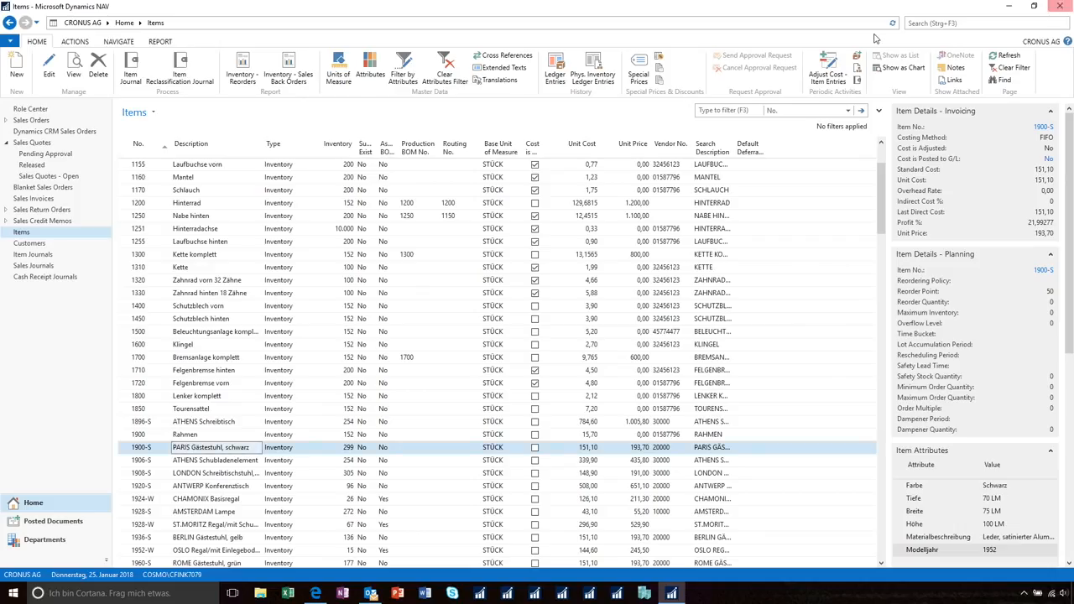
Step: Search for and open the Assisted Setup page, and widen its Name column to show the full setup names
left_click(932, 23)
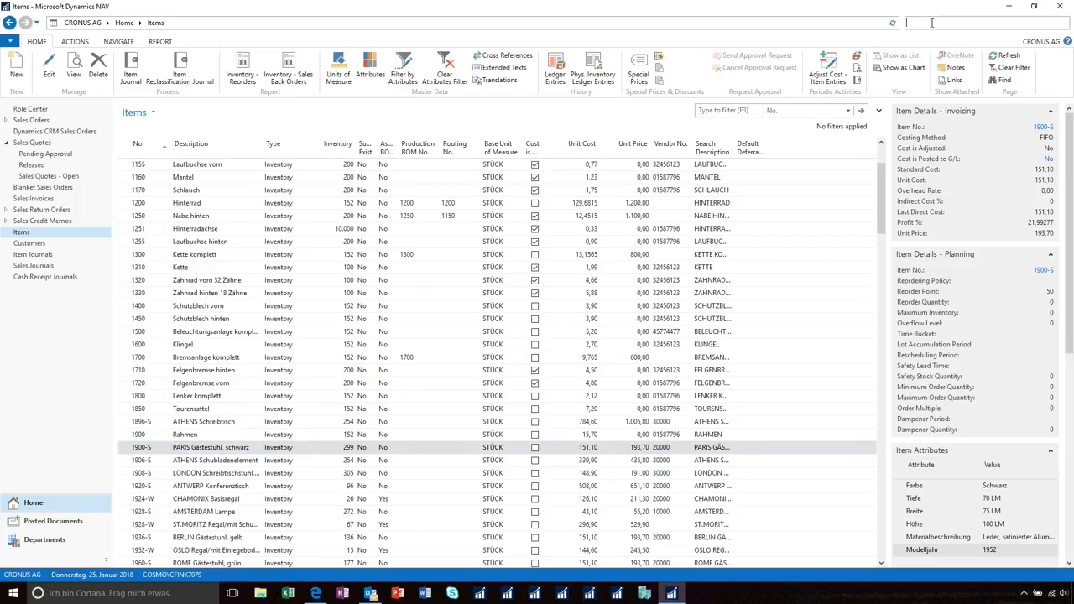
type("assis")
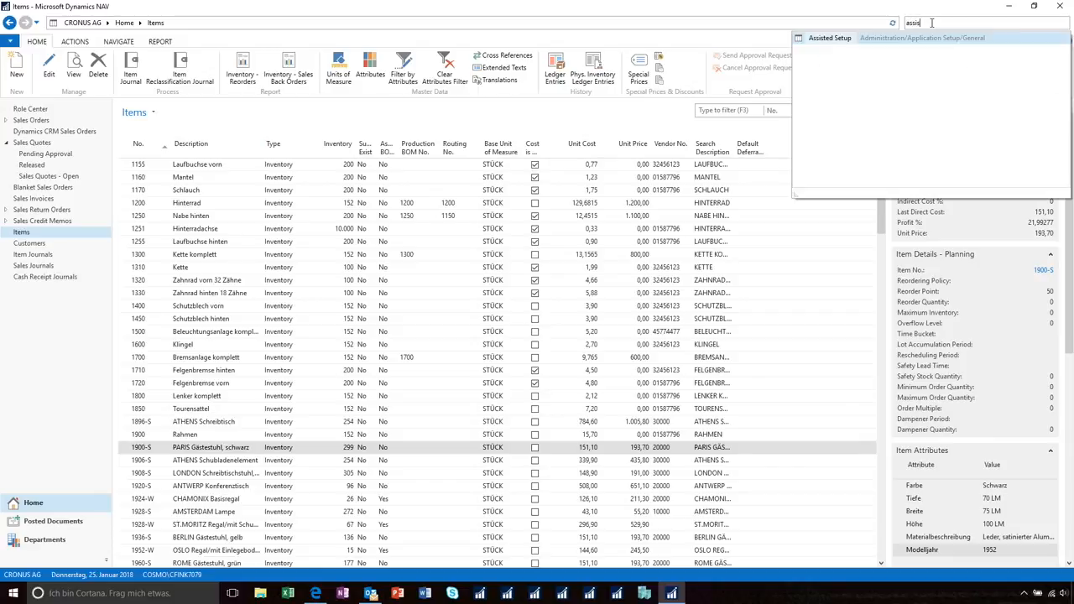
left_click(827, 39)
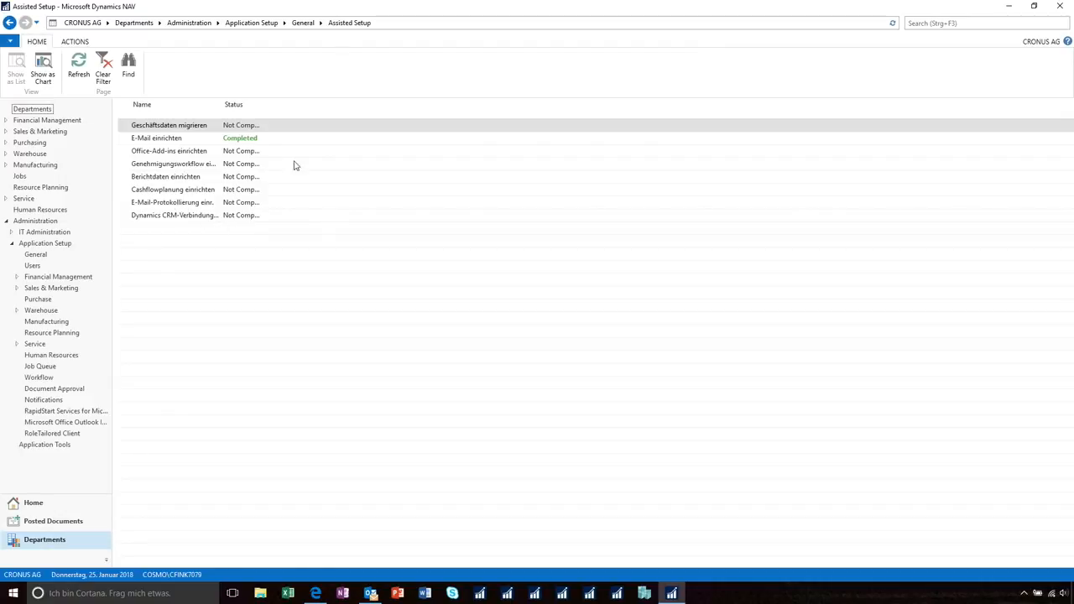
left_click_drag(221, 107, 334, 111)
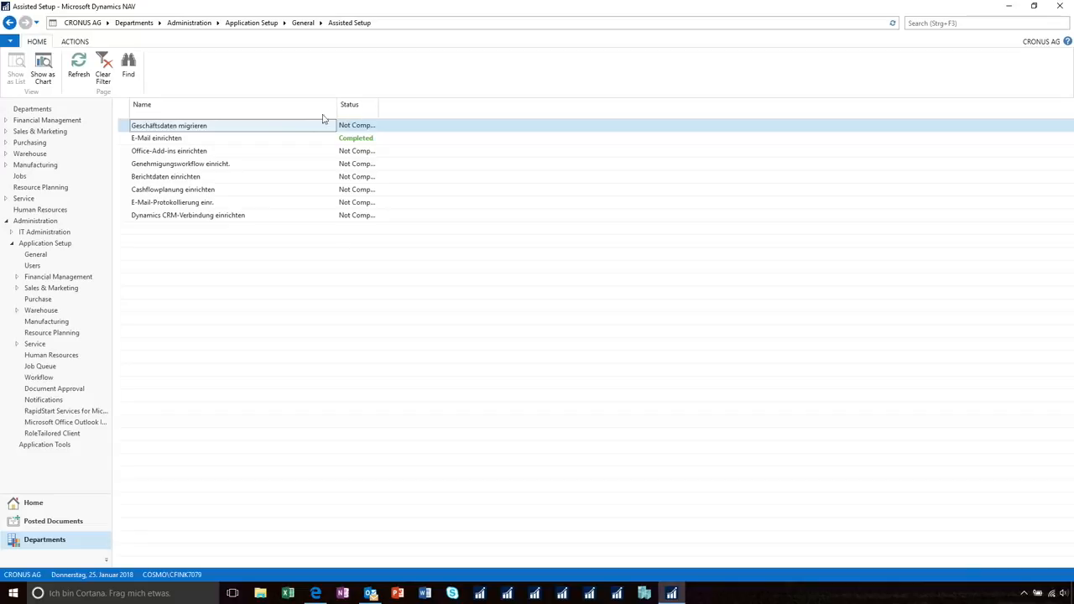
Step: Examine the Geschäftsdaten migrieren assistant with Import from QuickBooks (IIF) as data source up to the upload instructions, and exit without completing it
left_click(204, 127)
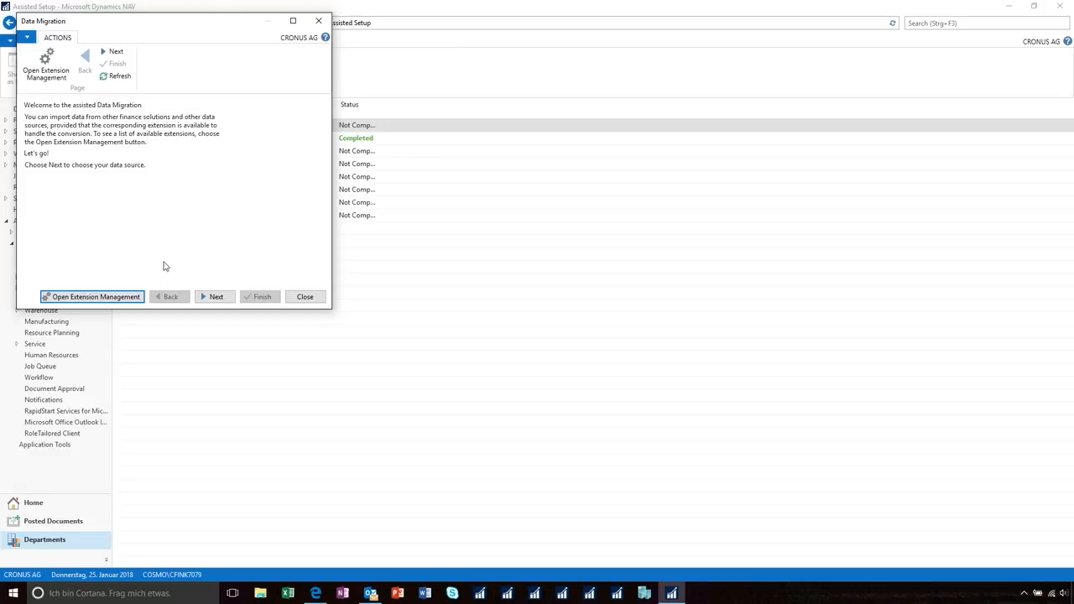
left_click(215, 299)
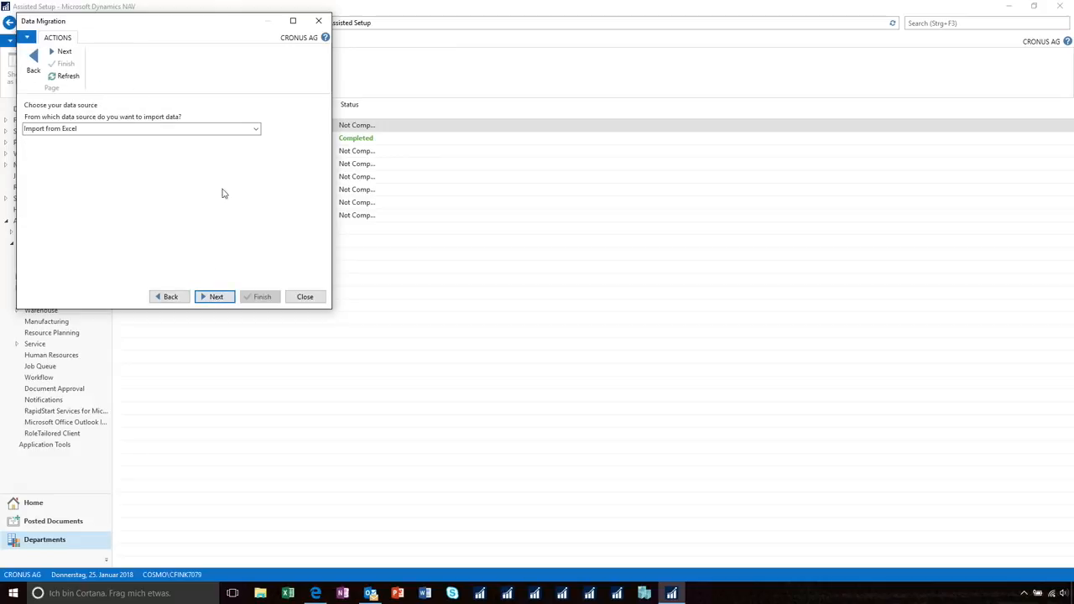
left_click(256, 130)
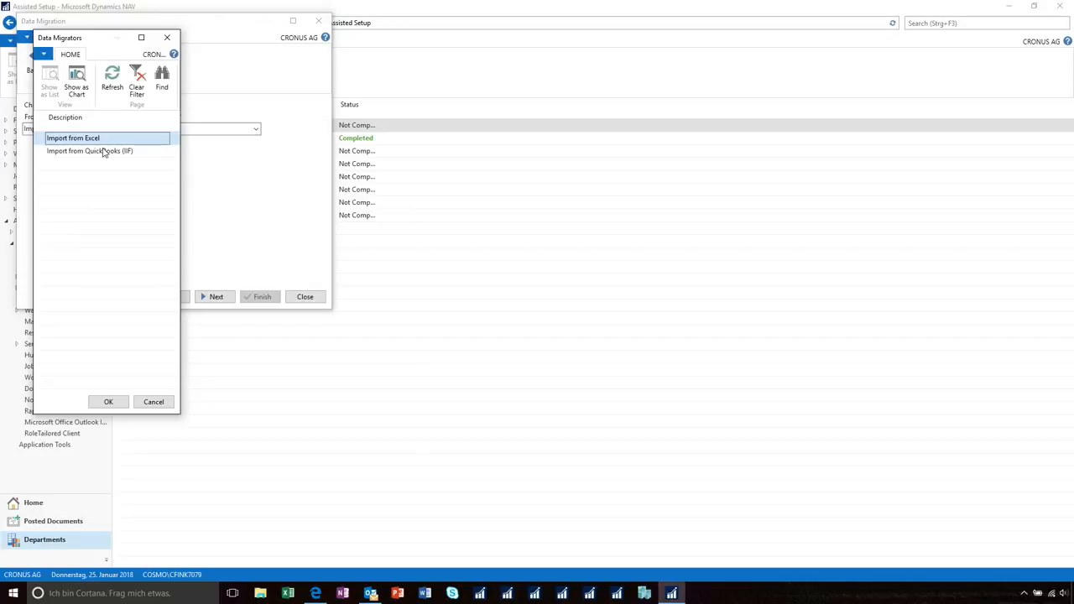
left_click(104, 152)
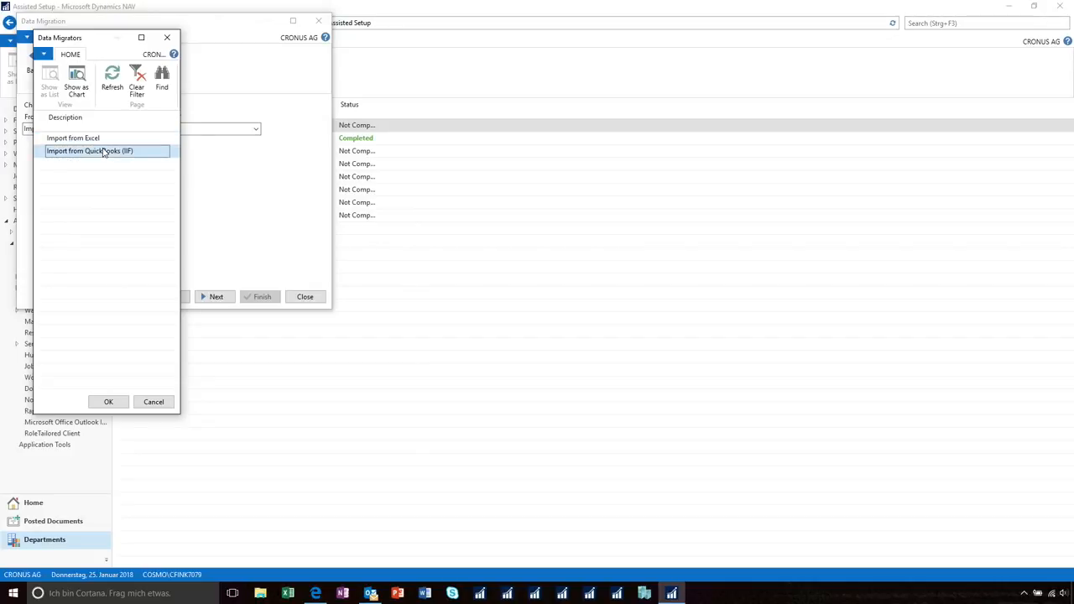
double_click(103, 152)
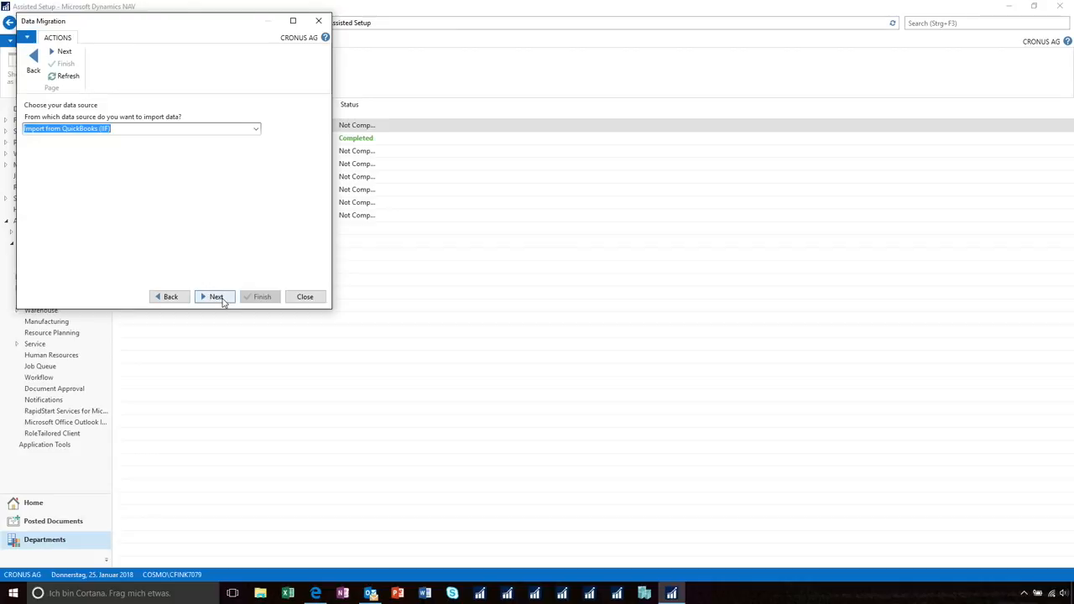
left_click(216, 298)
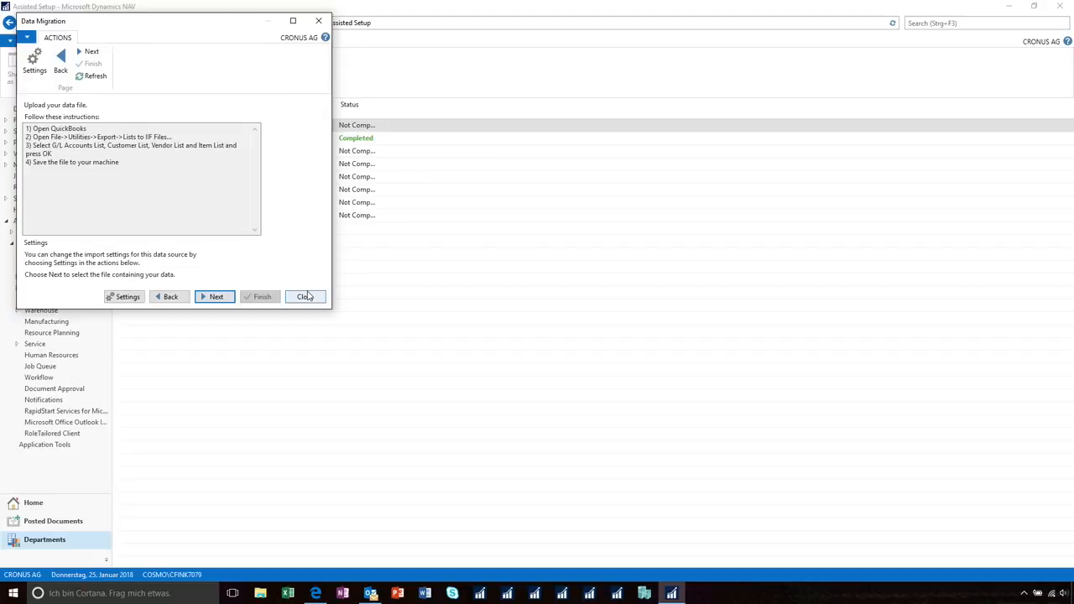
left_click(307, 298)
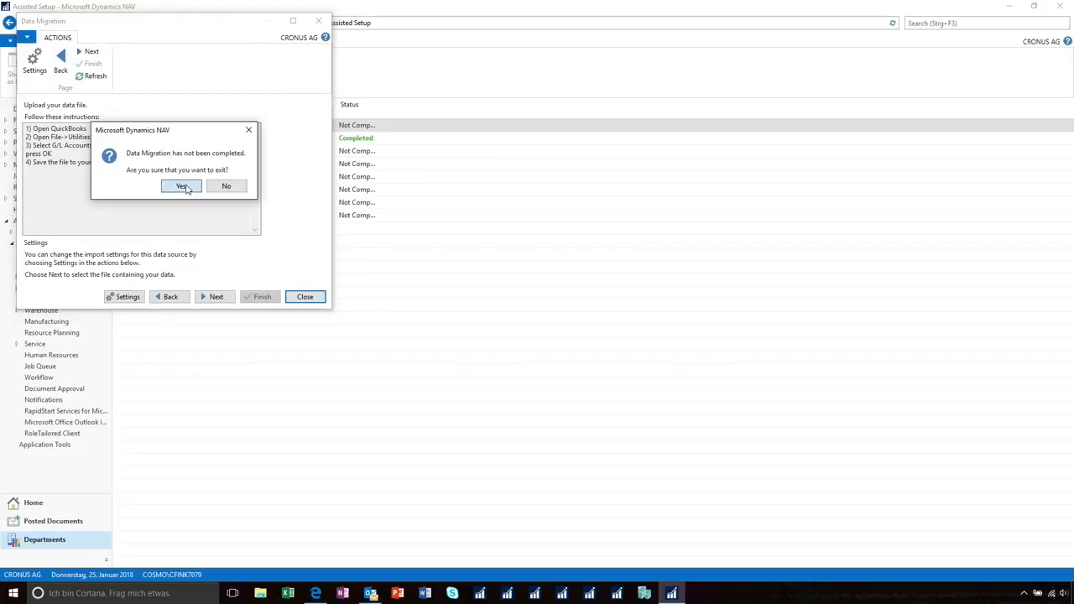
left_click(182, 186)
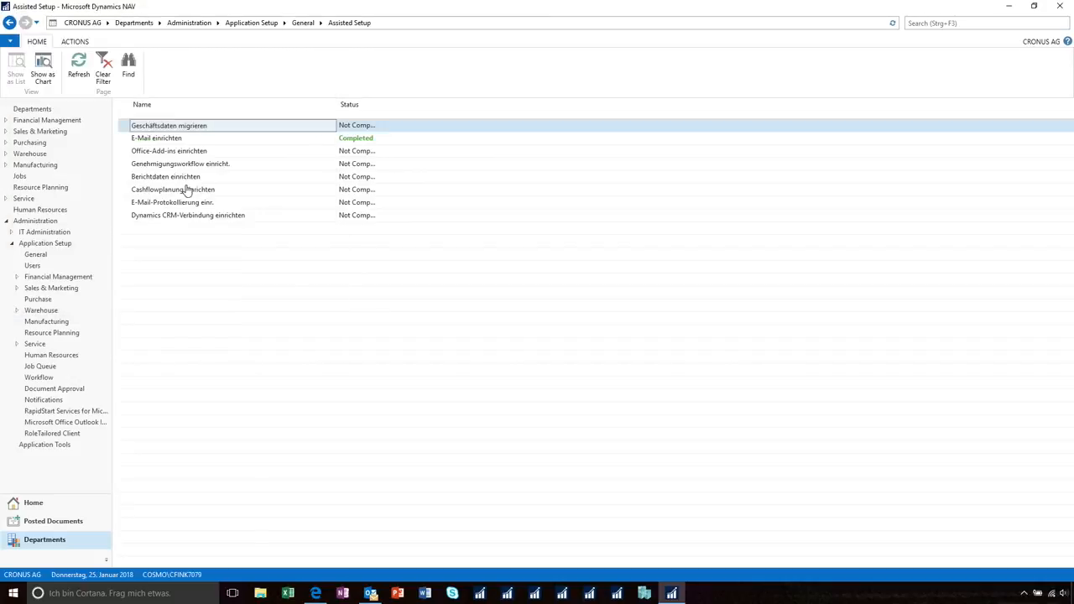
Step: Return to the Home area, open the Sales Orders list and display it as a chart
left_click(38, 504)
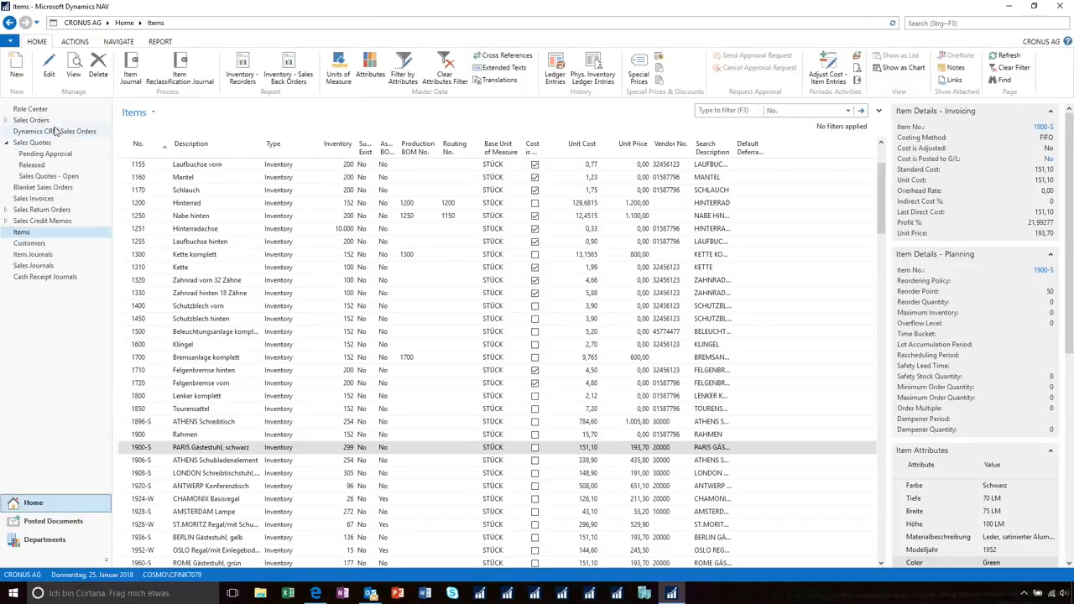
left_click(45, 120)
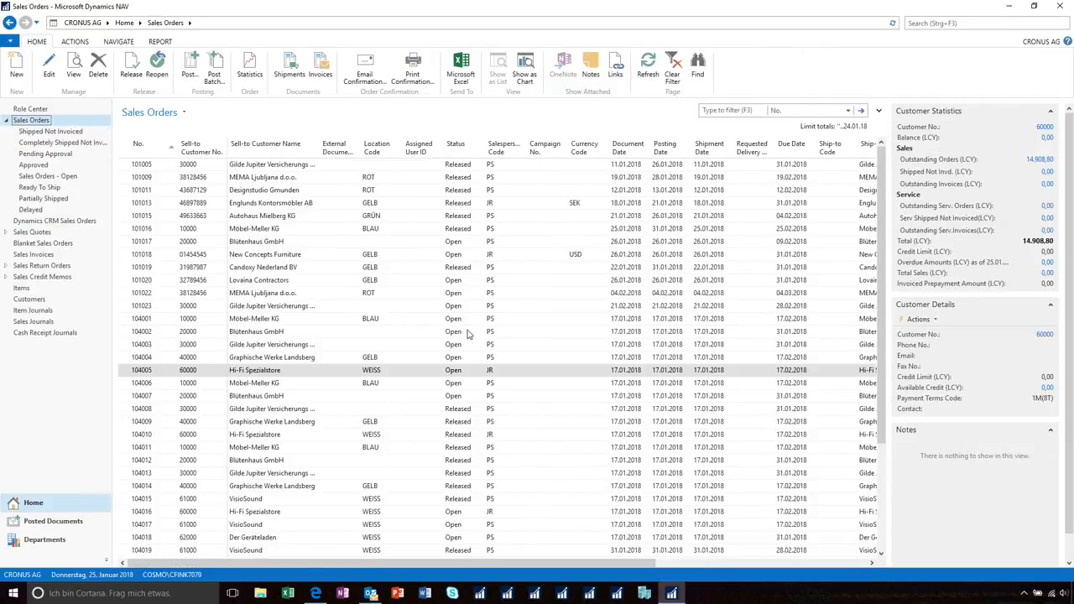
left_click(525, 73)
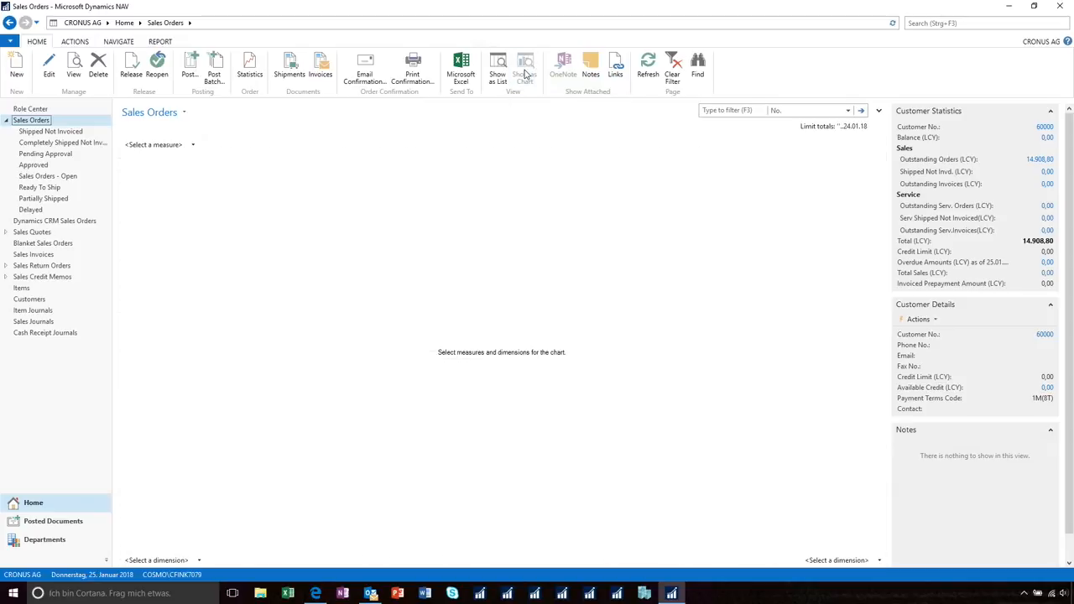
Step: Chart the sales orders with Amount as the measure and Location Code as the horizontal dimension
left_click(193, 145)
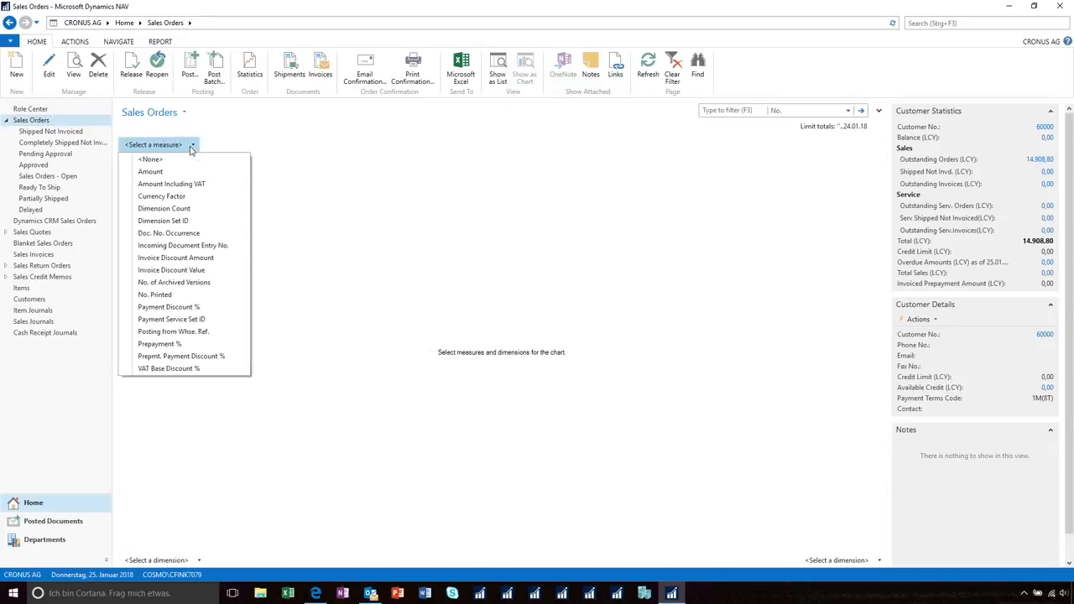
left_click(176, 172)
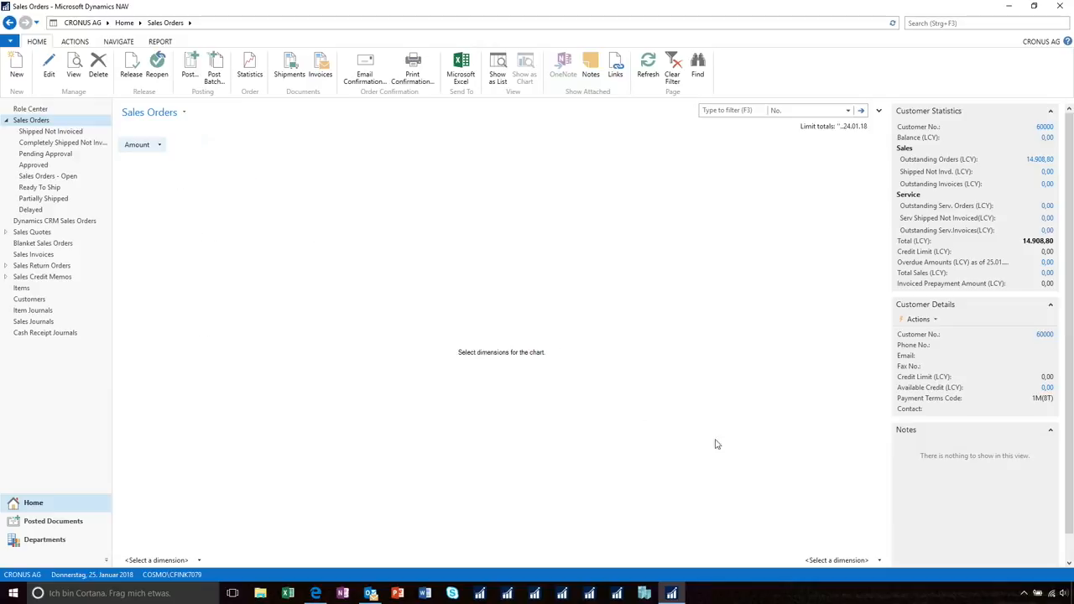
left_click(839, 560)
key("l")
scroll(877, 474, "down", 3)
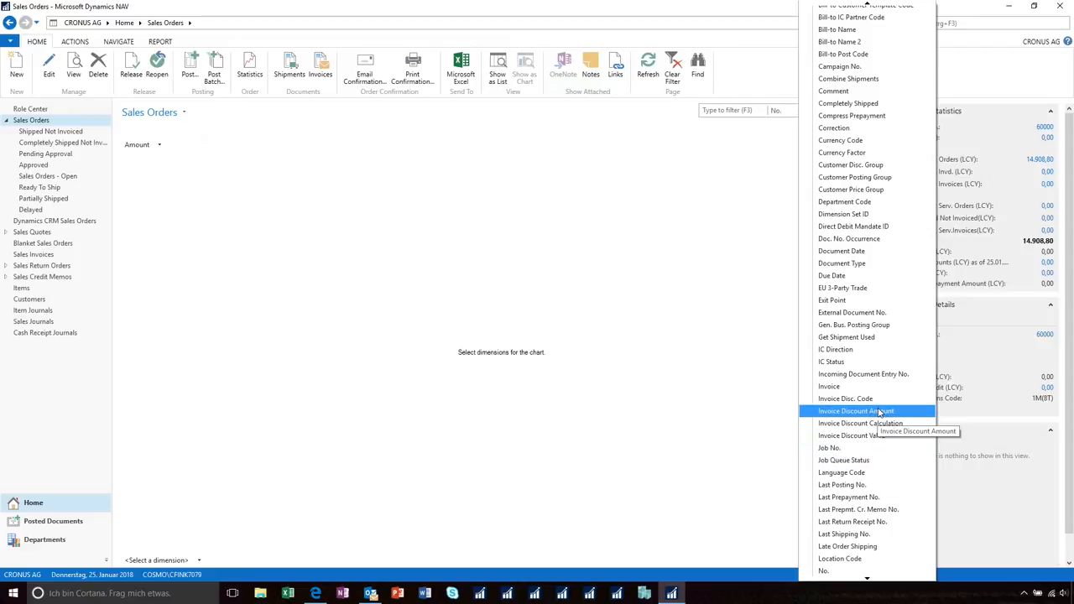
left_click(870, 559)
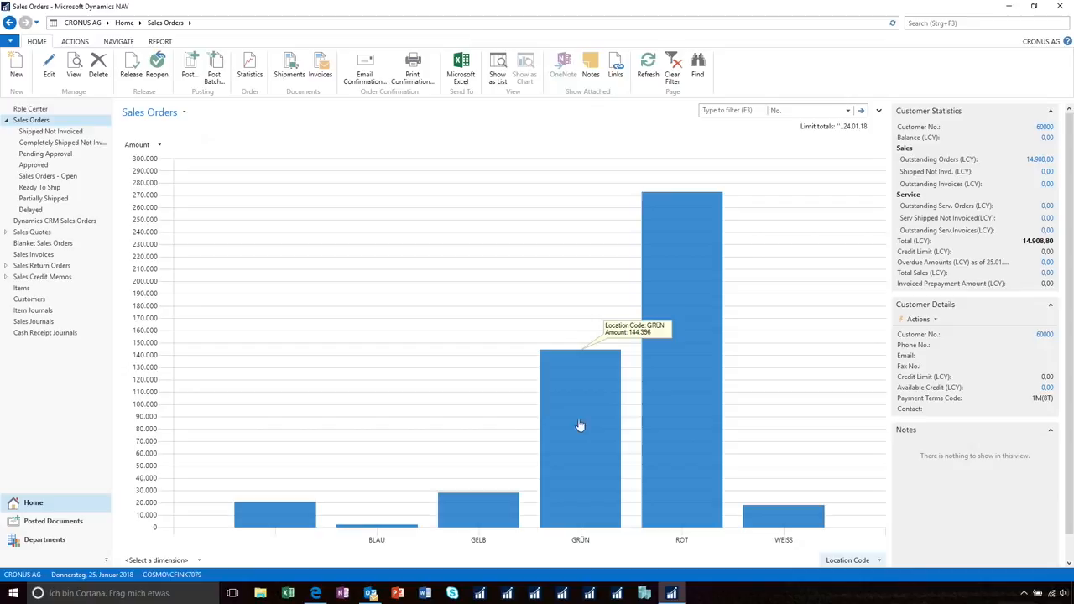
Step: Add Bill-to Country/Region Code as the second dimension of the sales orders chart
left_click(199, 561)
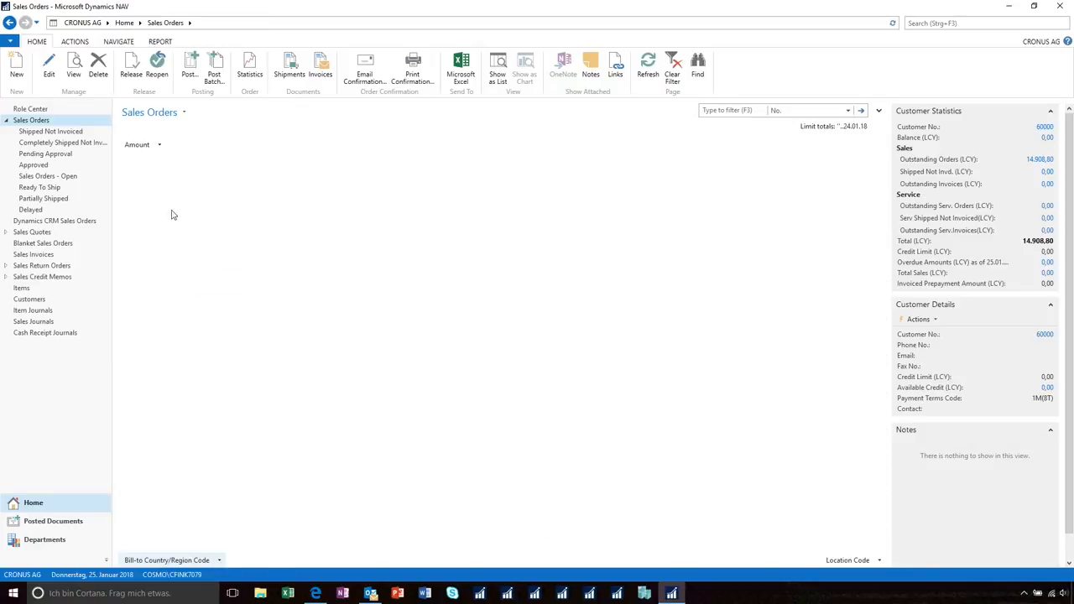
left_click(178, 208)
left_click_drag(590, 520, 553, 393)
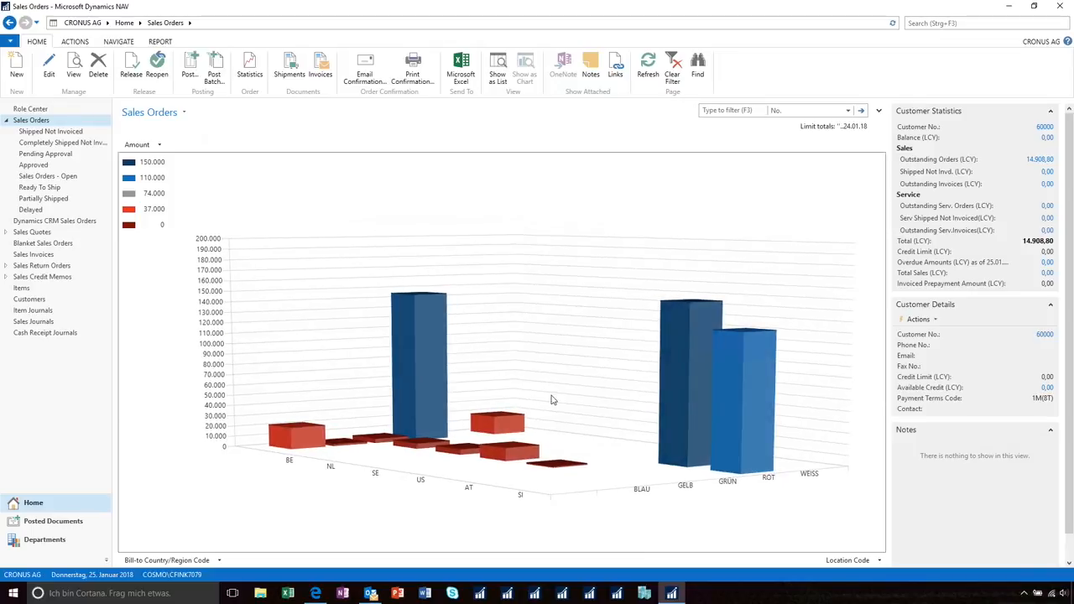
Step: Copy the customized sales orders chart to a new chart with ID 0001 and title Sales Order Chart
right_click(530, 312)
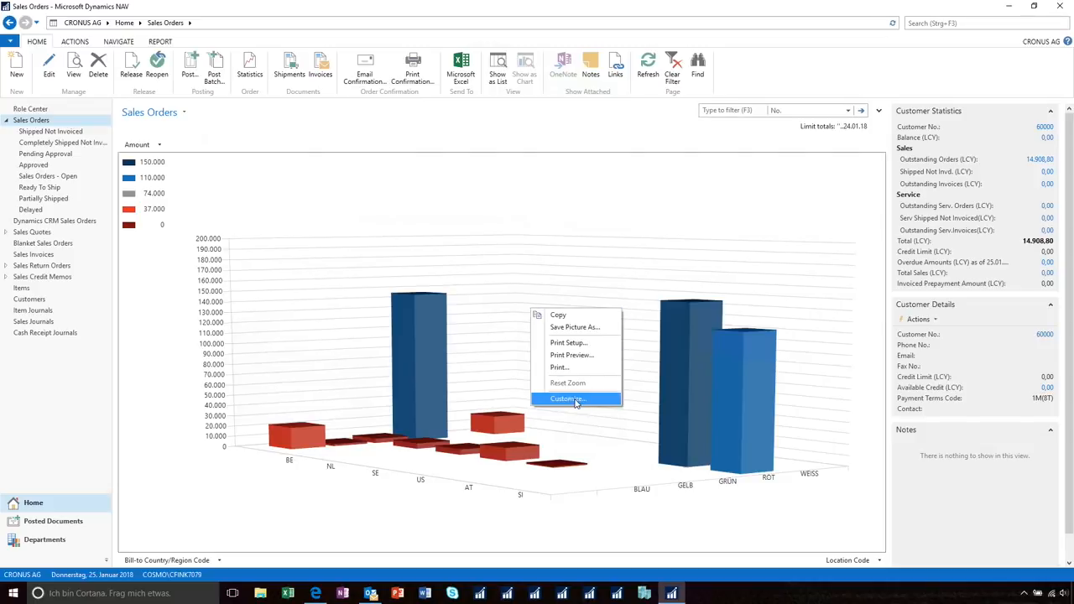
left_click(576, 400)
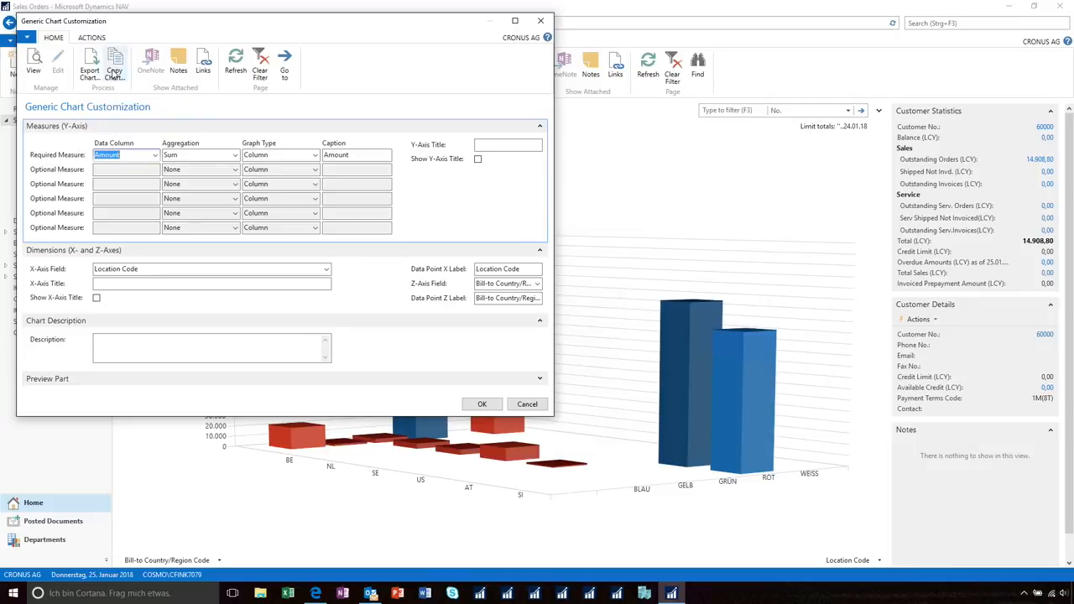
left_click(114, 72)
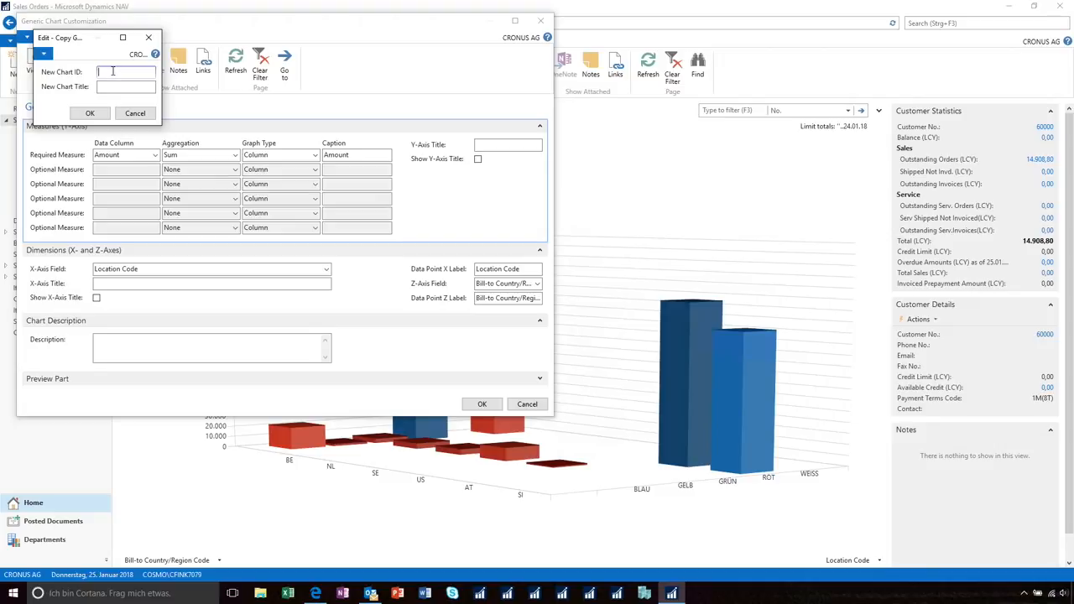
type("0001")
key("Tab")
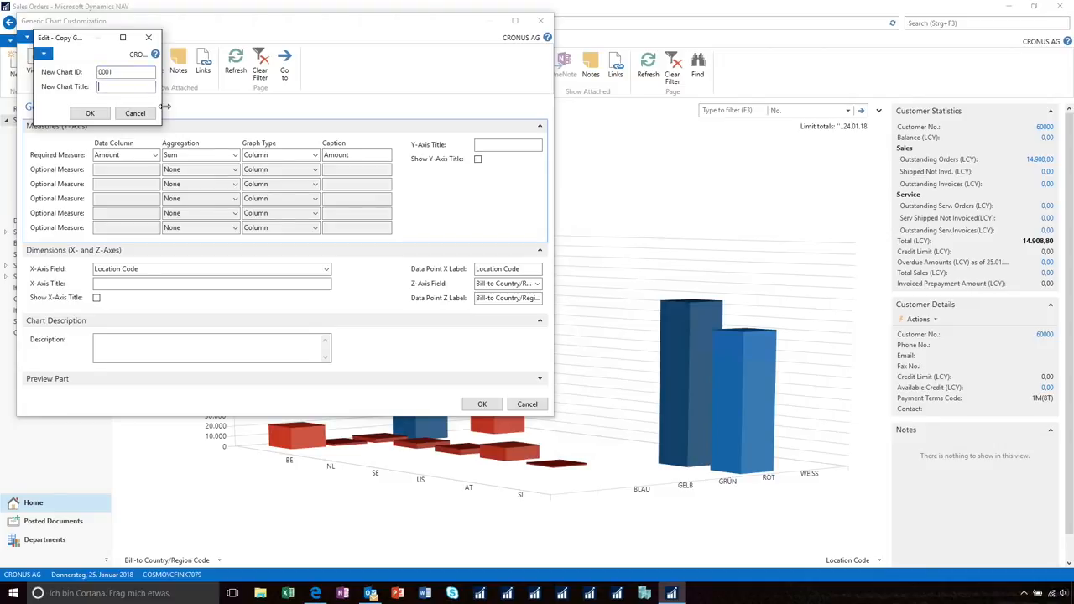
type("Sales Order Chart")
left_click(90, 113)
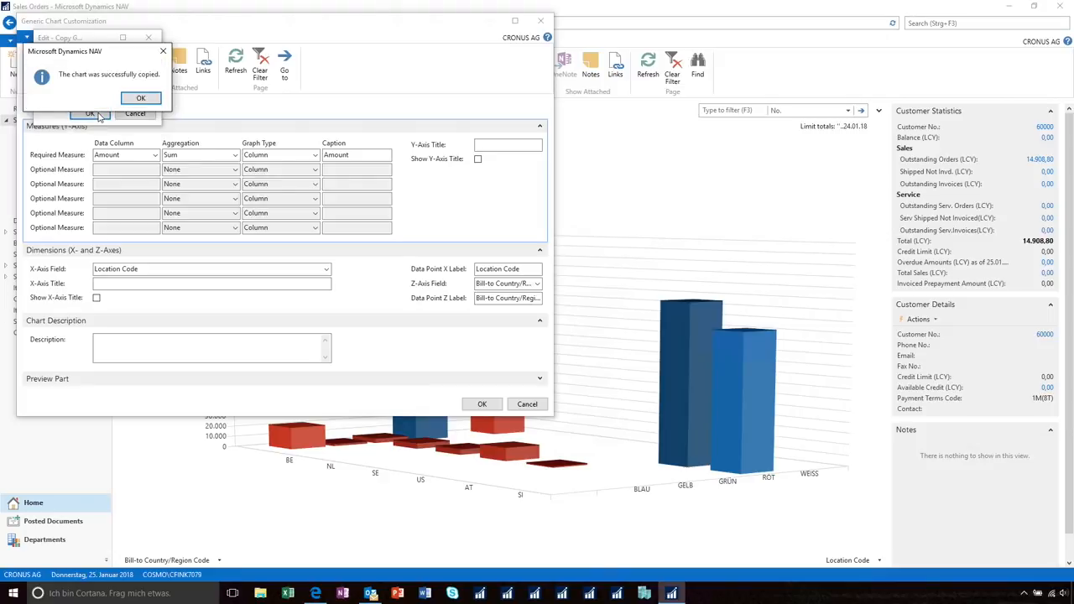
left_click(140, 98)
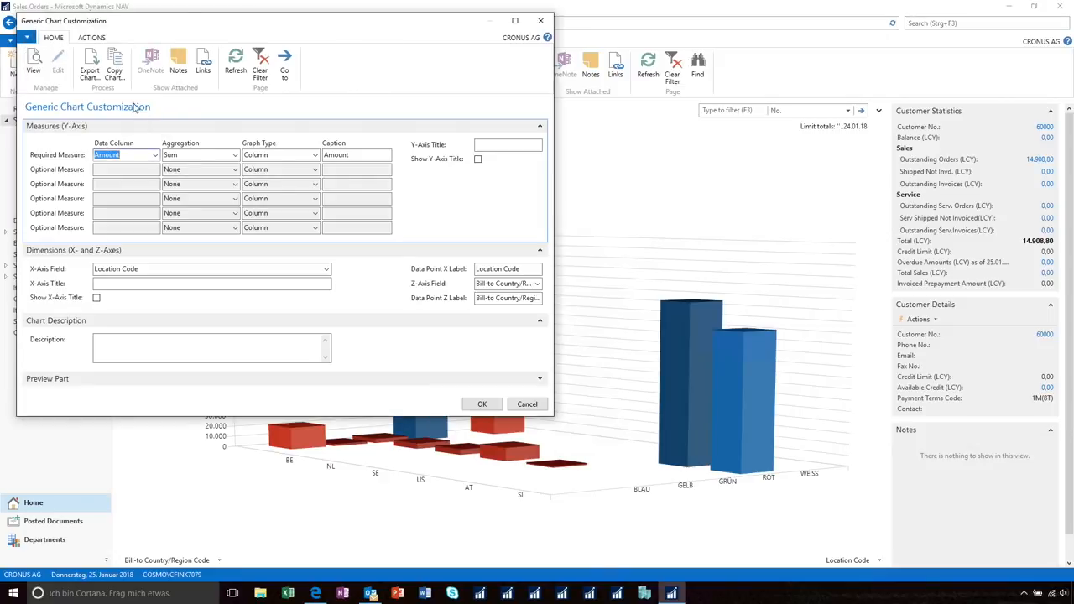
left_click(482, 404)
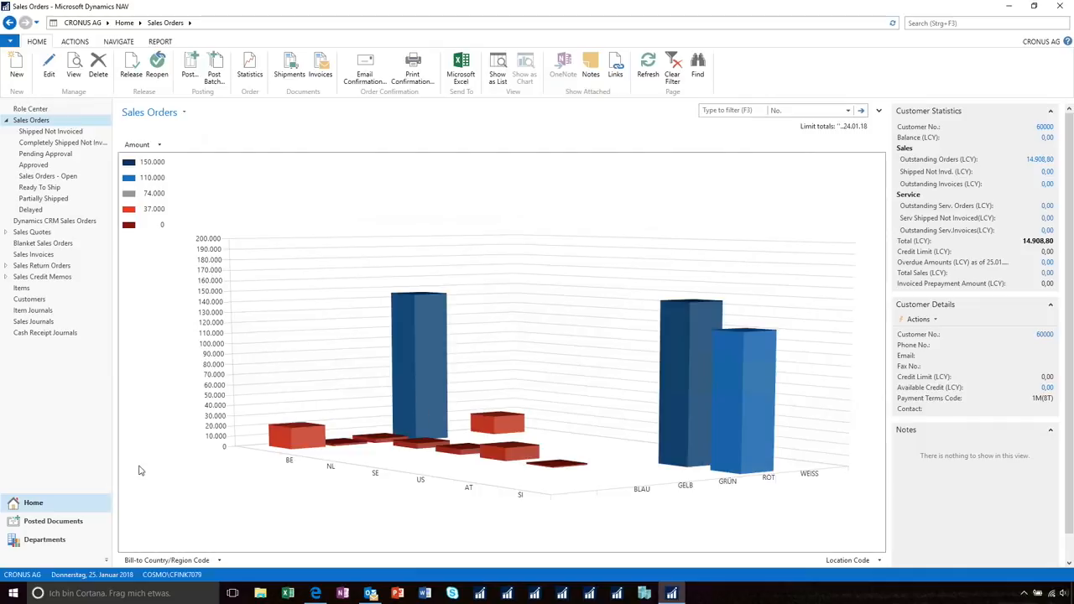
Step: Customize the Role Center page by adding a Chart Part that shows chart 0001, Sales Order Chart
left_click(30, 110)
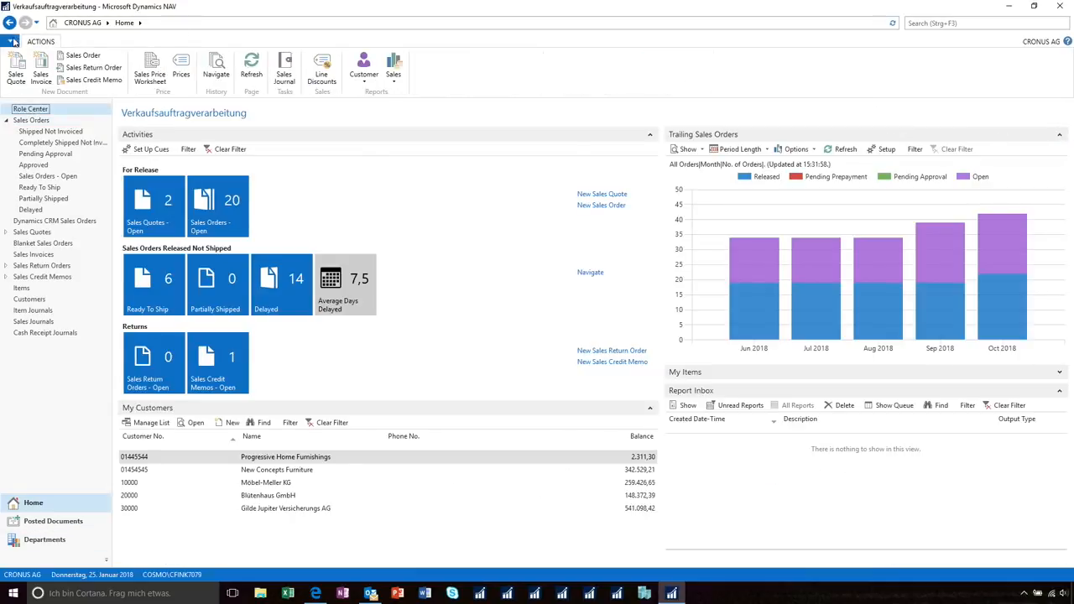
left_click(9, 42)
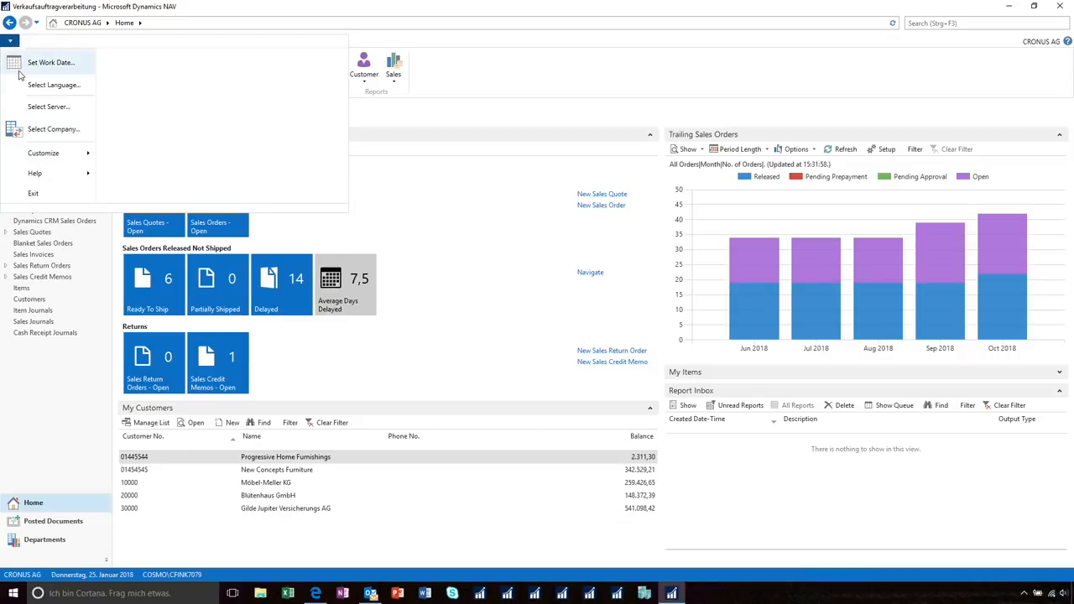
mouse_move(50, 154)
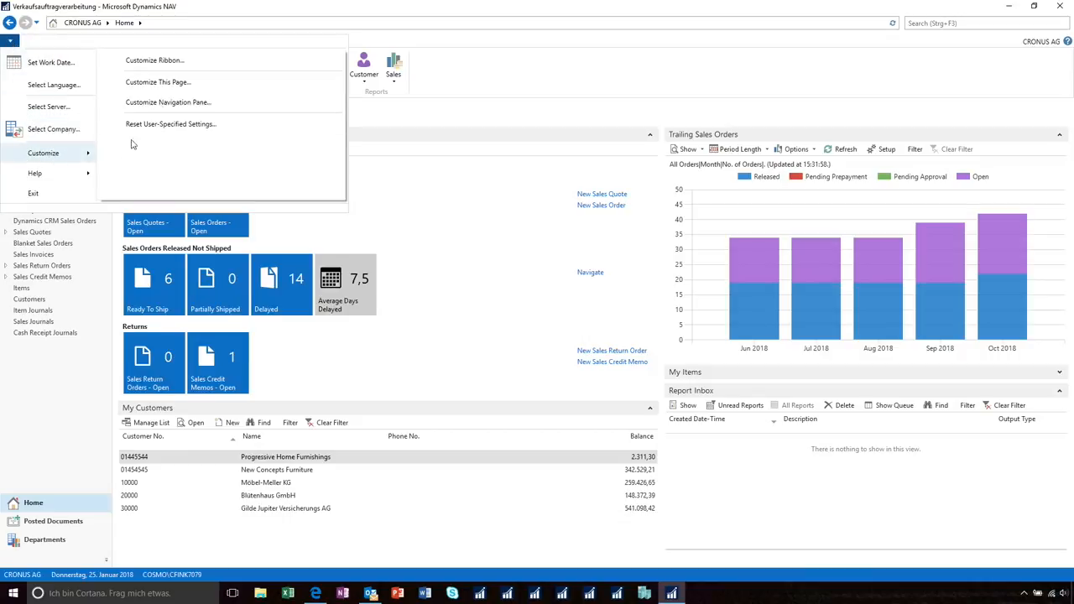
left_click(158, 82)
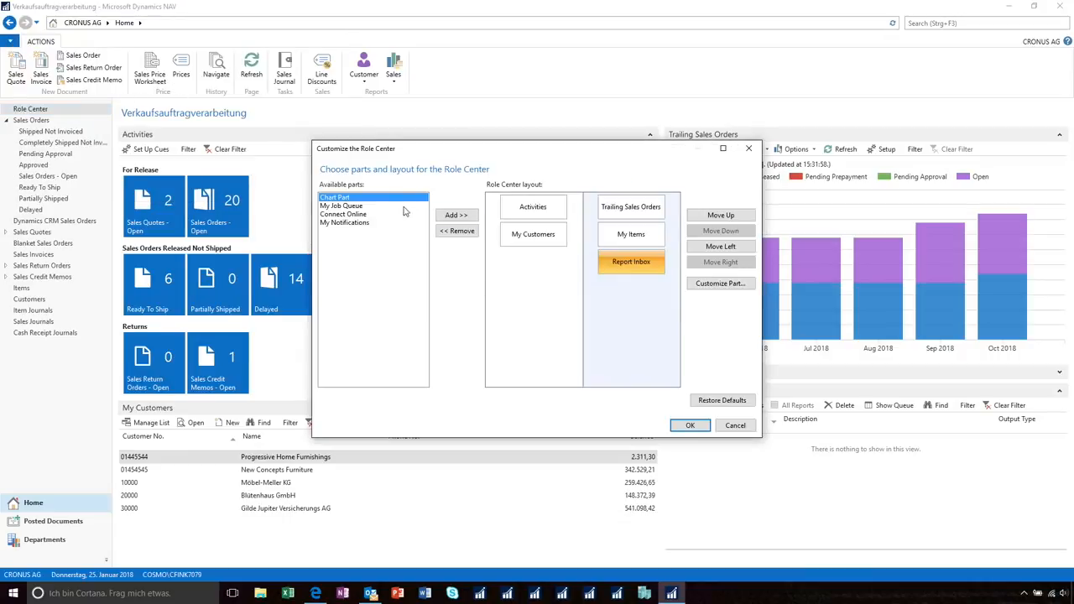
left_click(454, 216)
left_click(720, 283)
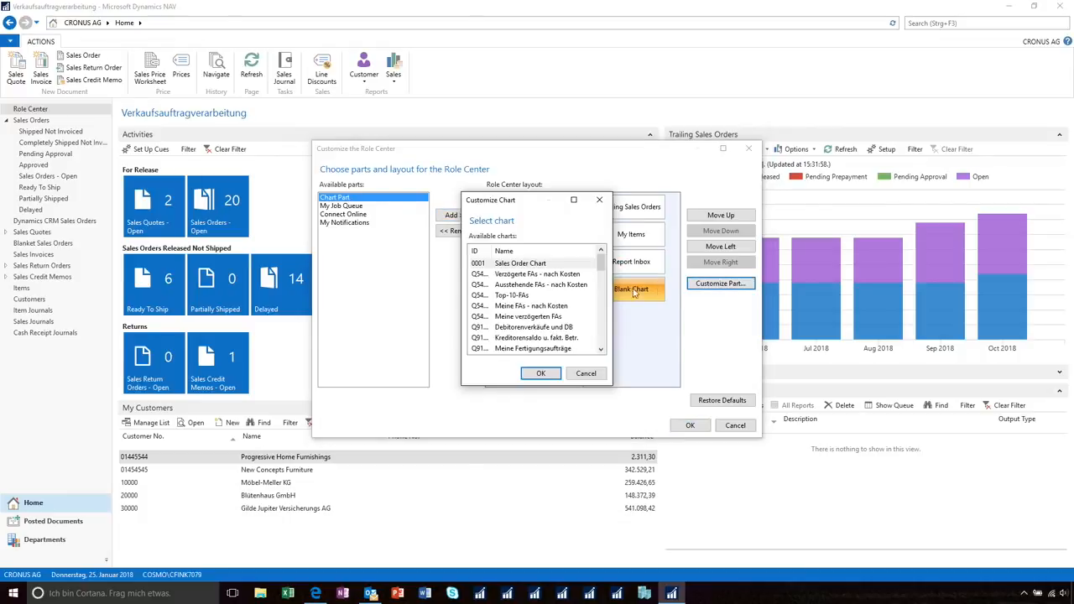
left_click(522, 267)
left_click(542, 374)
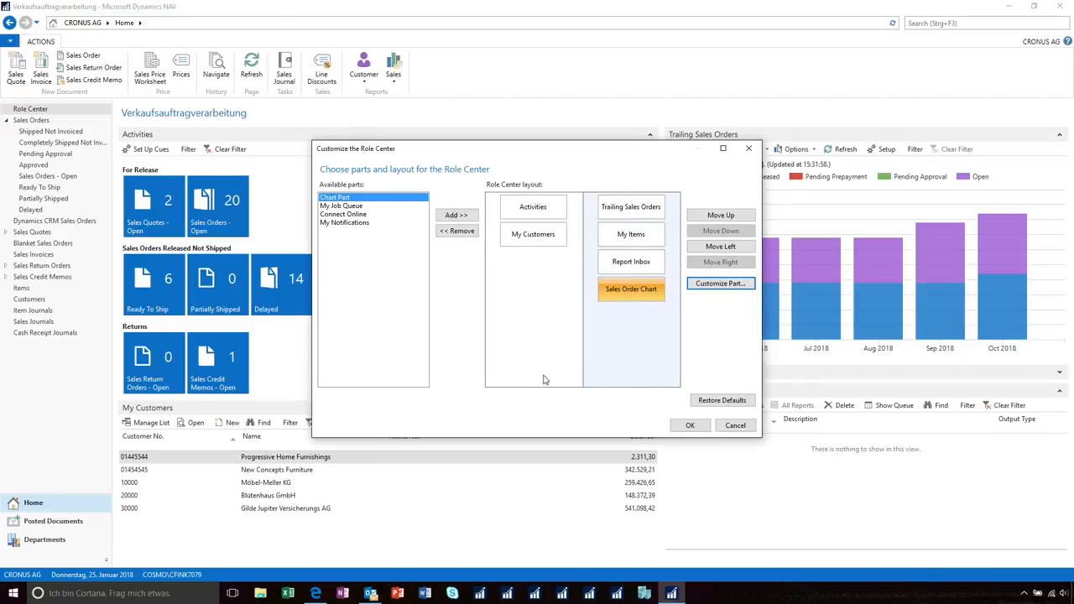
left_click(704, 427)
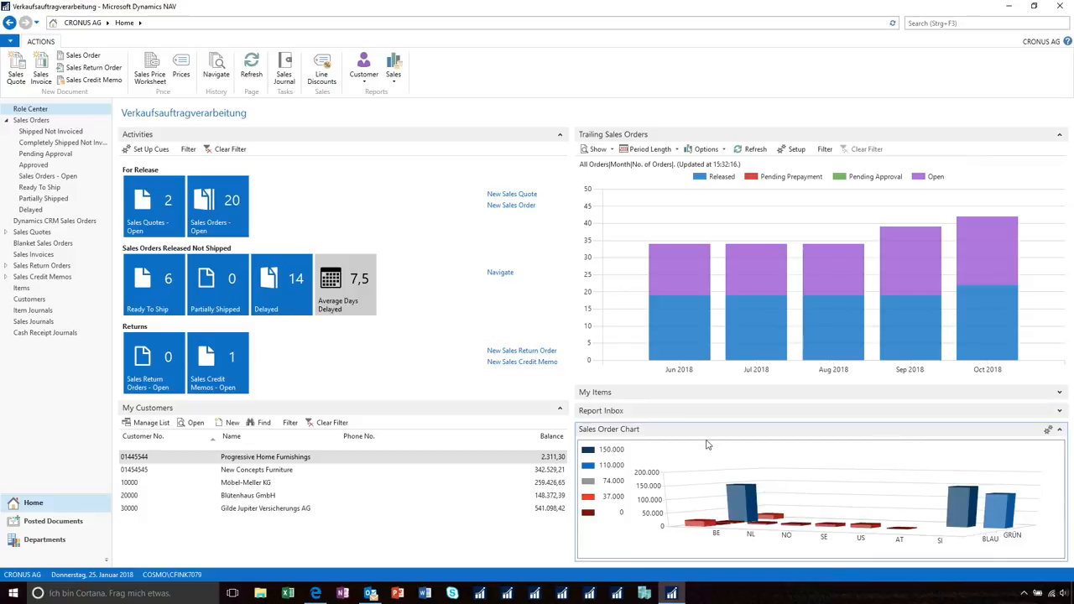
Step: Revisit the Items list in the web client and switch to Outlook with the Coho Winery sales quote
left_click(61, 290)
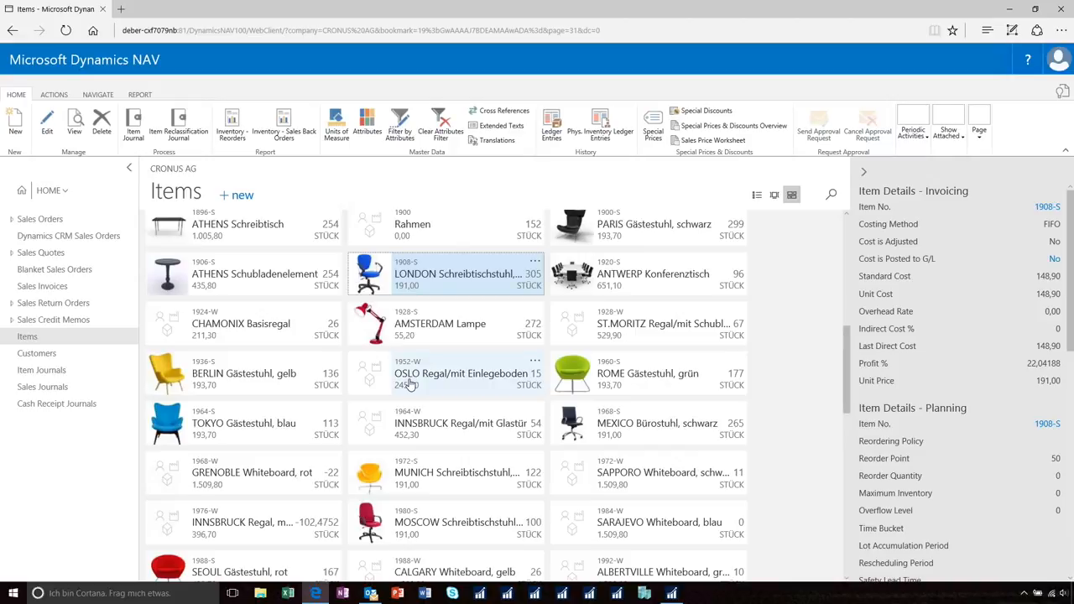
left_click(372, 596)
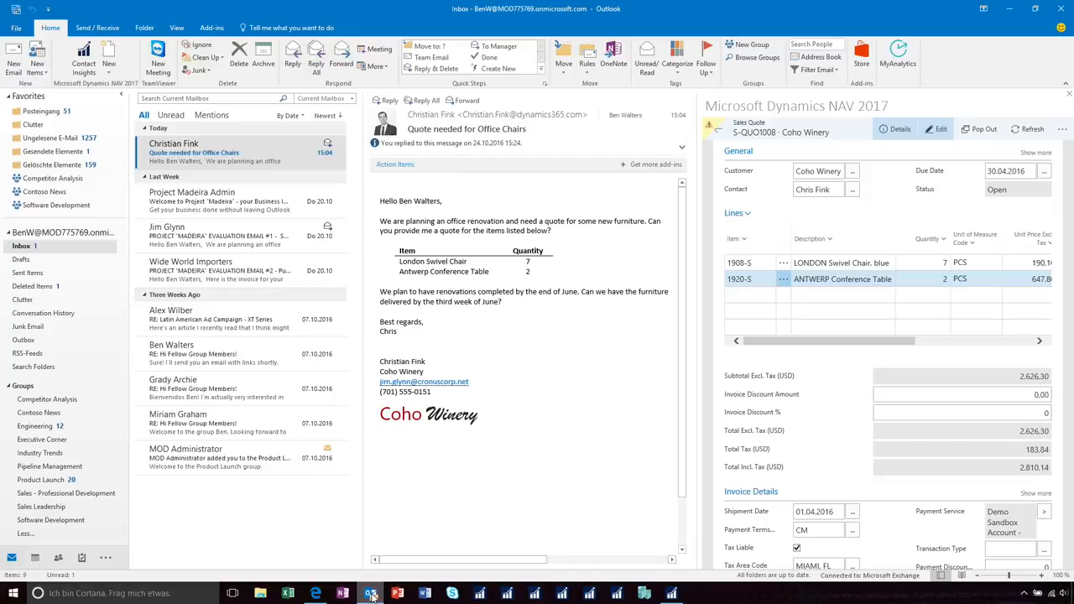